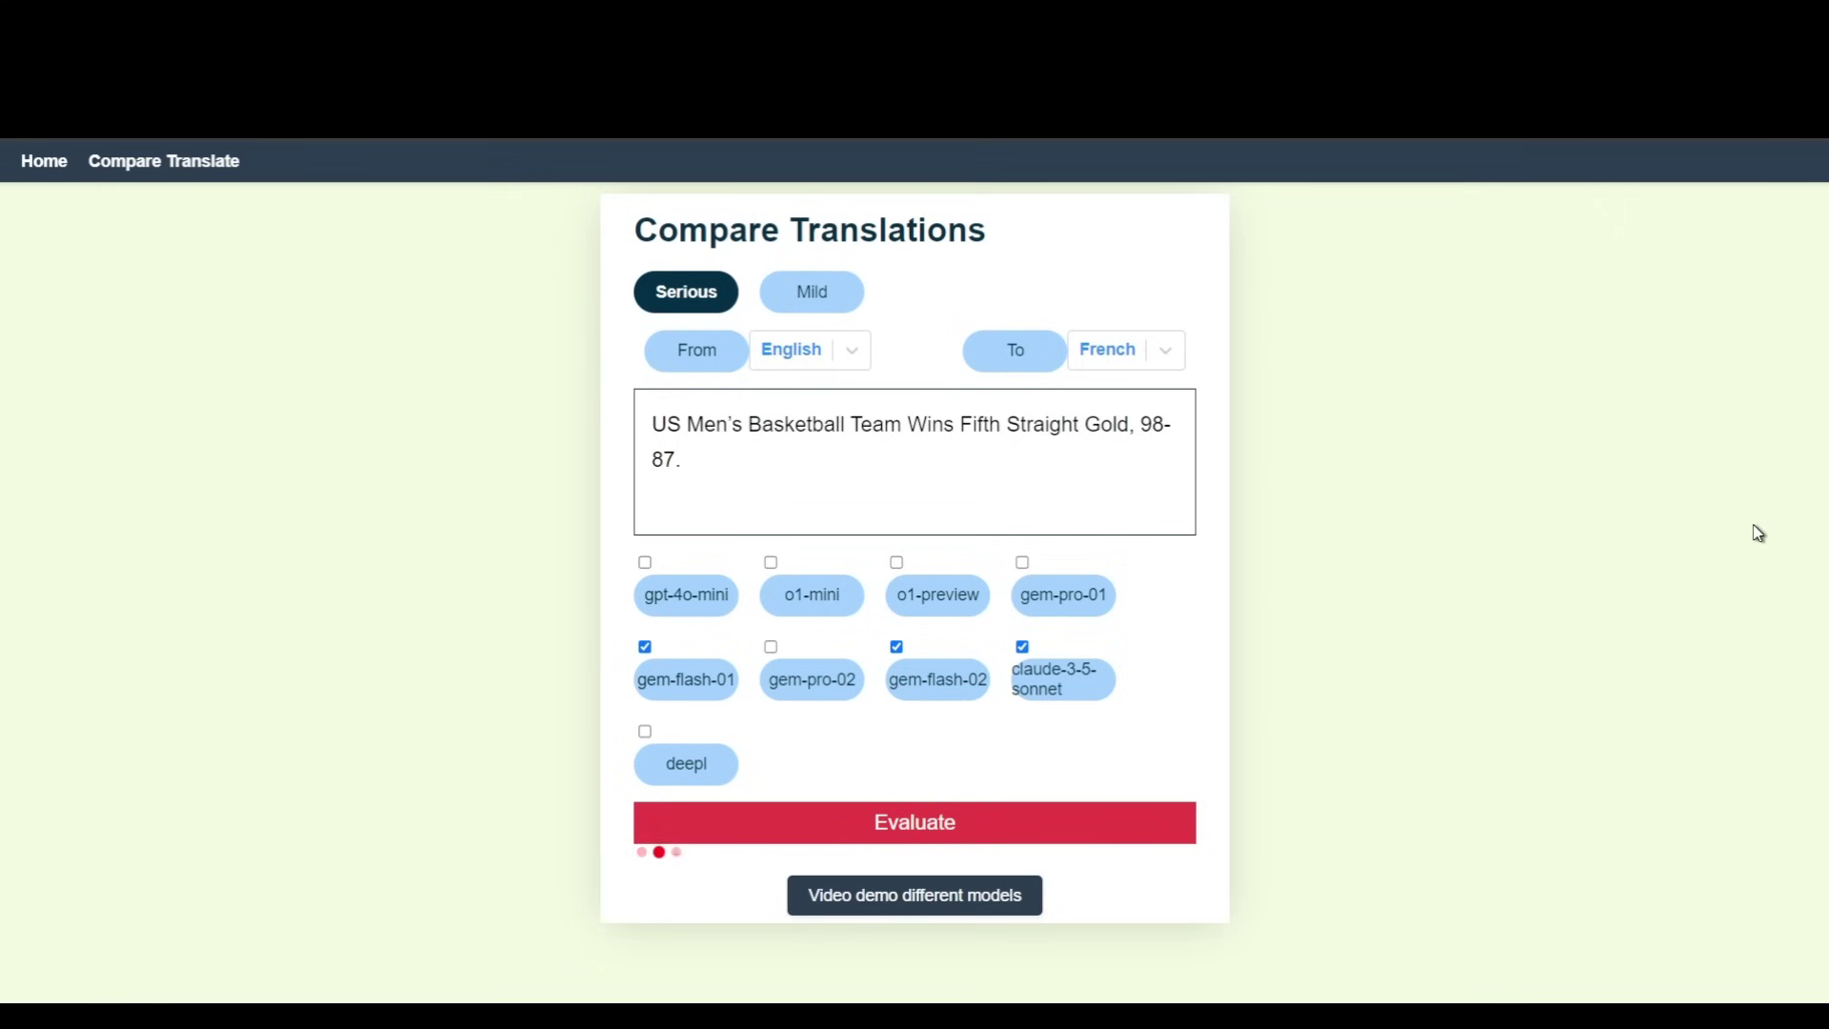
scroll(1448, 472, "down", 1)
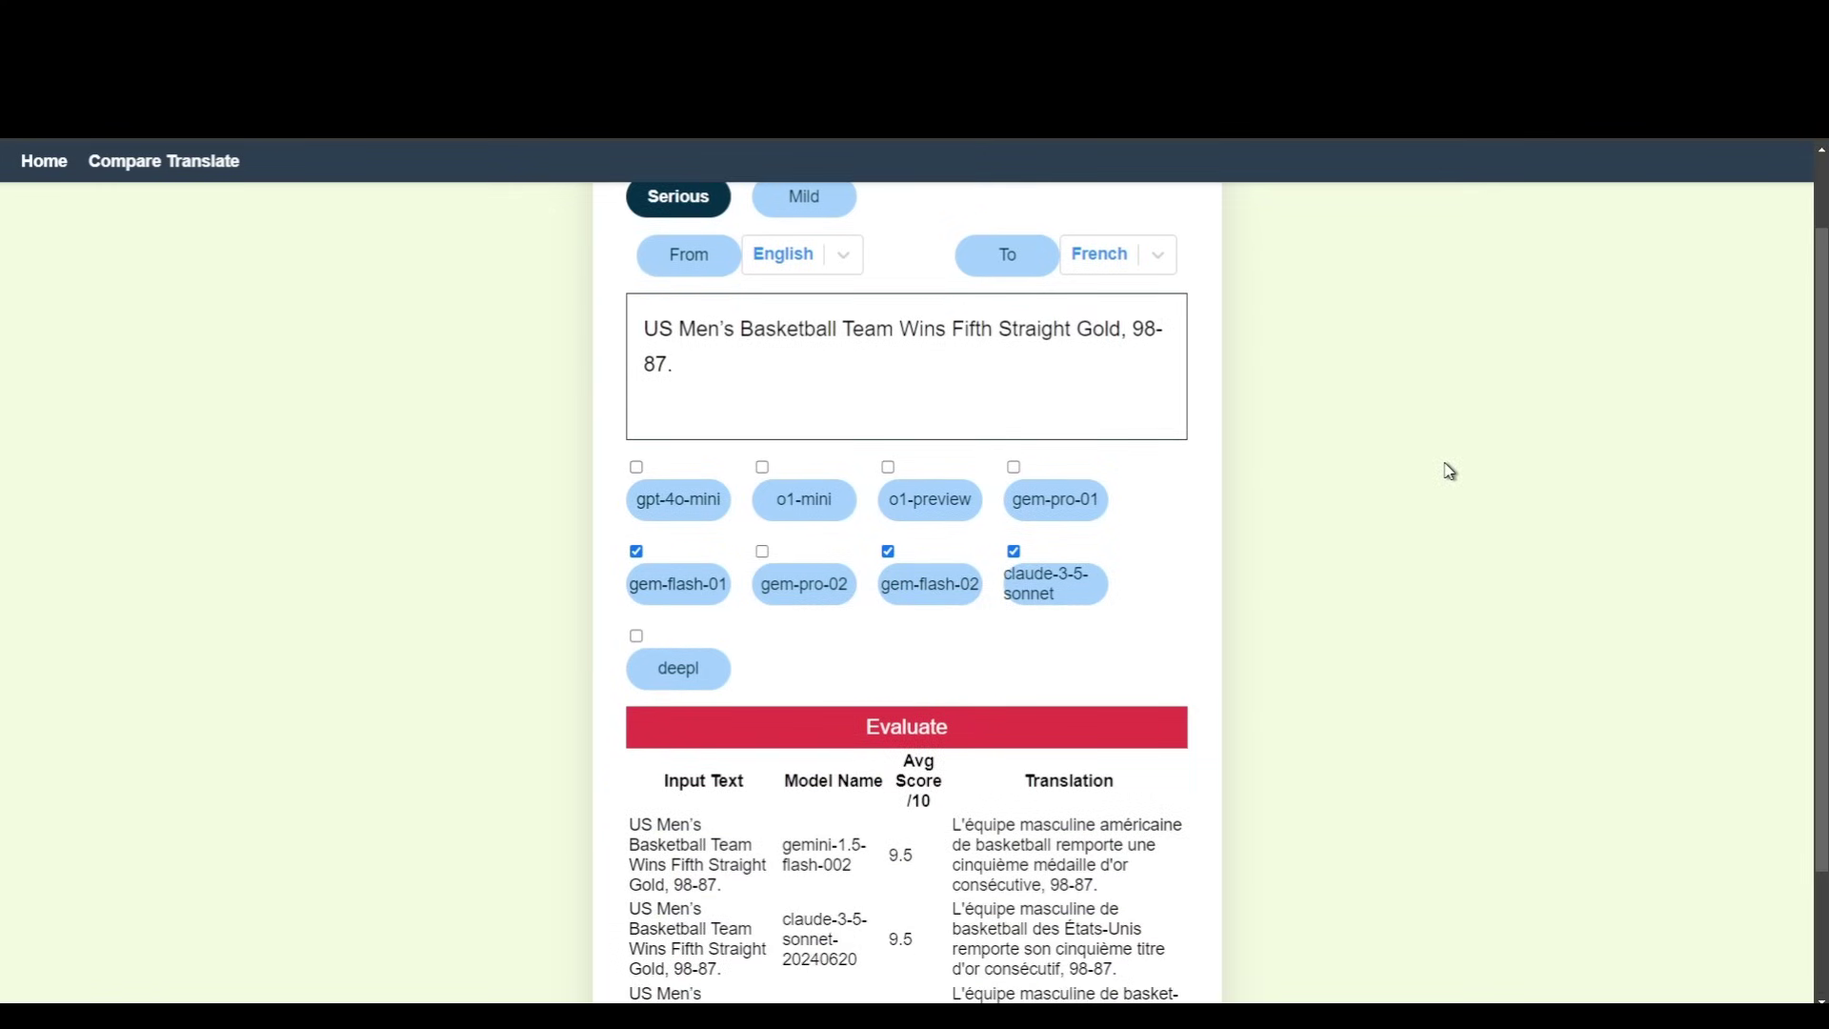
scroll(1448, 473, "down", 1)
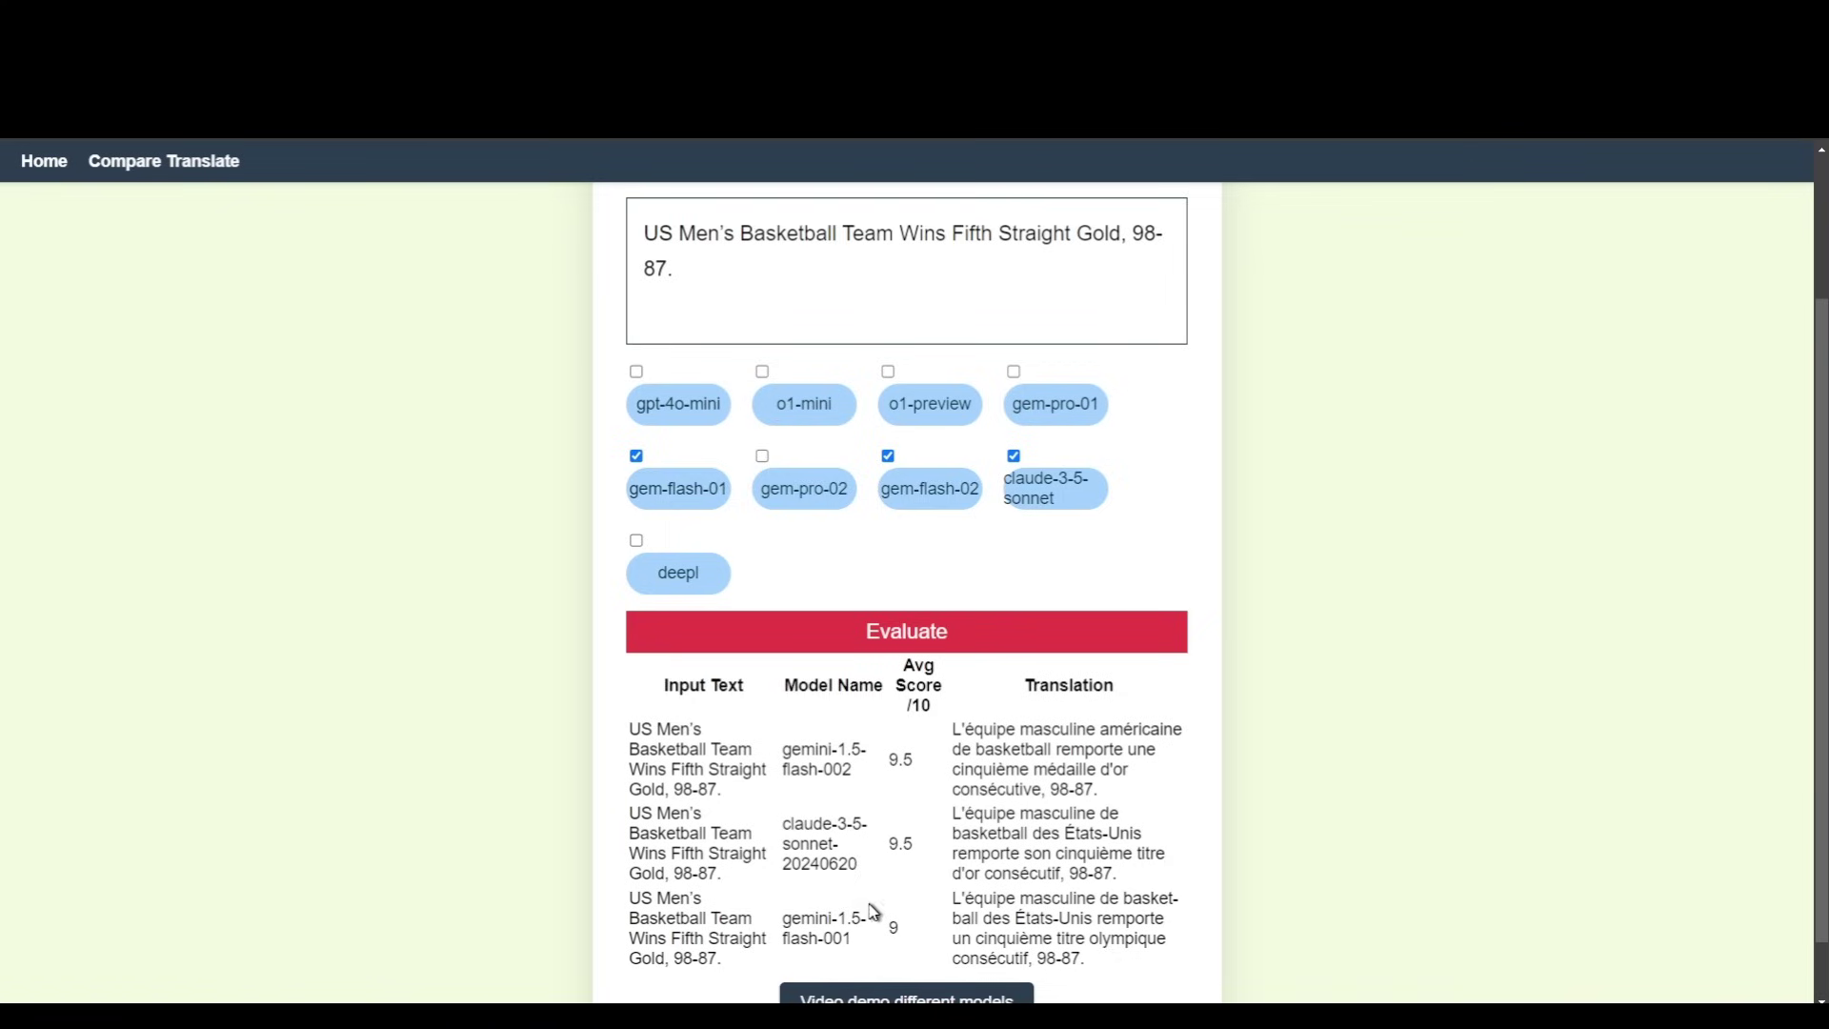
scroll(879, 909, "up", 1)
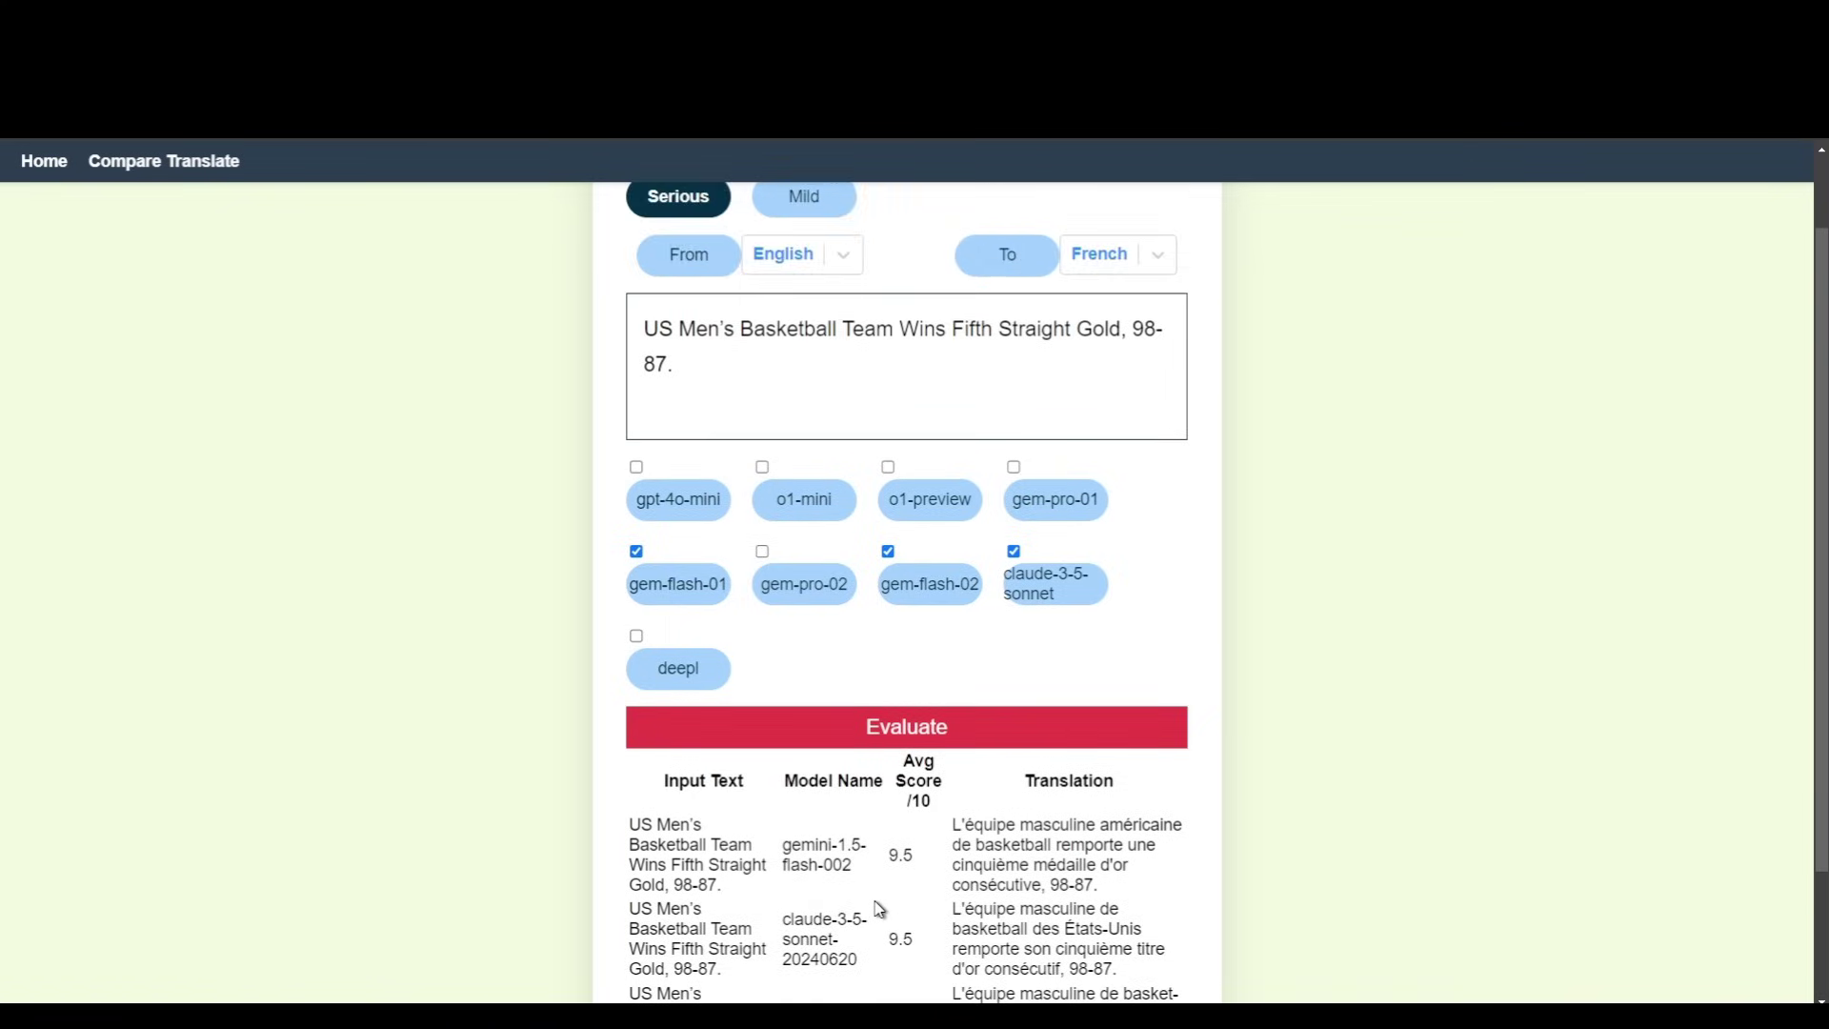
Replace gem-flash-02 with gem-pro-02 and gem-pro-01 in the model comparison
left_click(888, 552)
left_click(762, 552)
left_click(1014, 467)
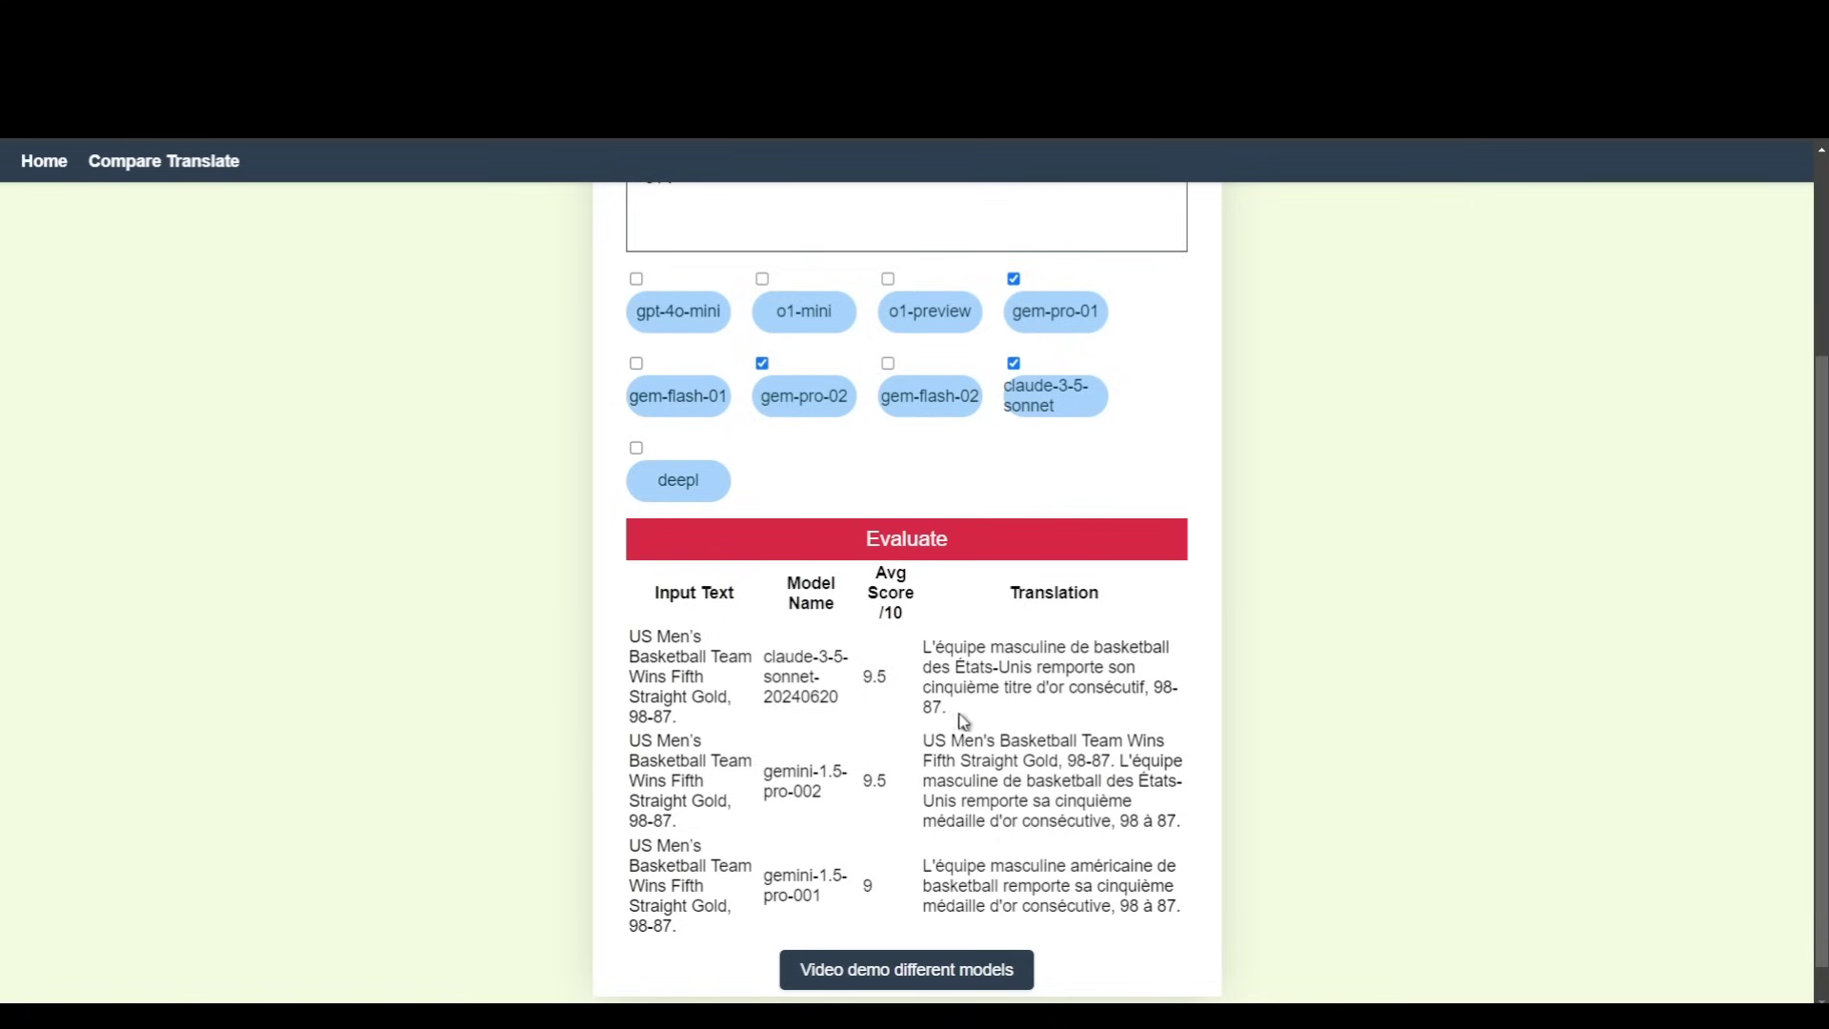
Copy Claude's French translation over the English headline in the input
left_click_drag(967, 715, 930, 653)
key("ctrl+c")
scroll(1157, 604, "up", 2)
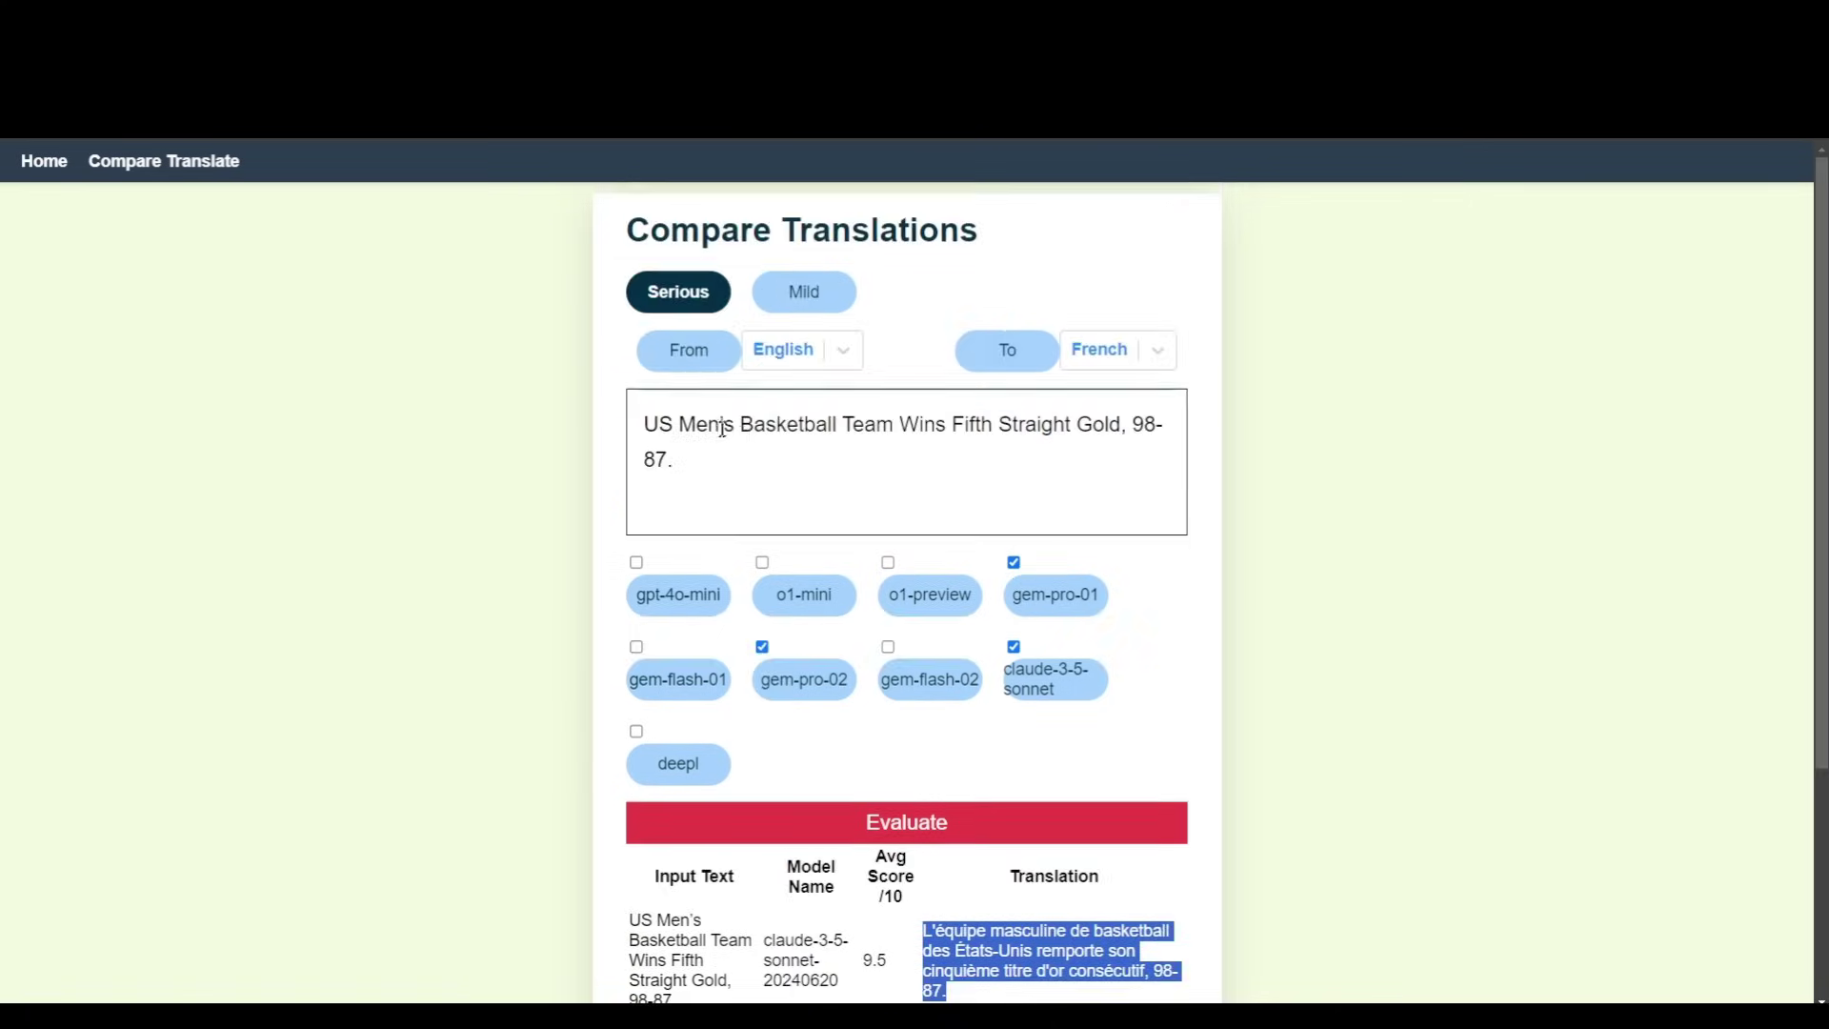
left_click_drag(672, 459, 587, 404)
key("ctrl+v")
Set French to English and swap claude-3-5-sonnet for gpt-4o-mini
left_click(801, 358)
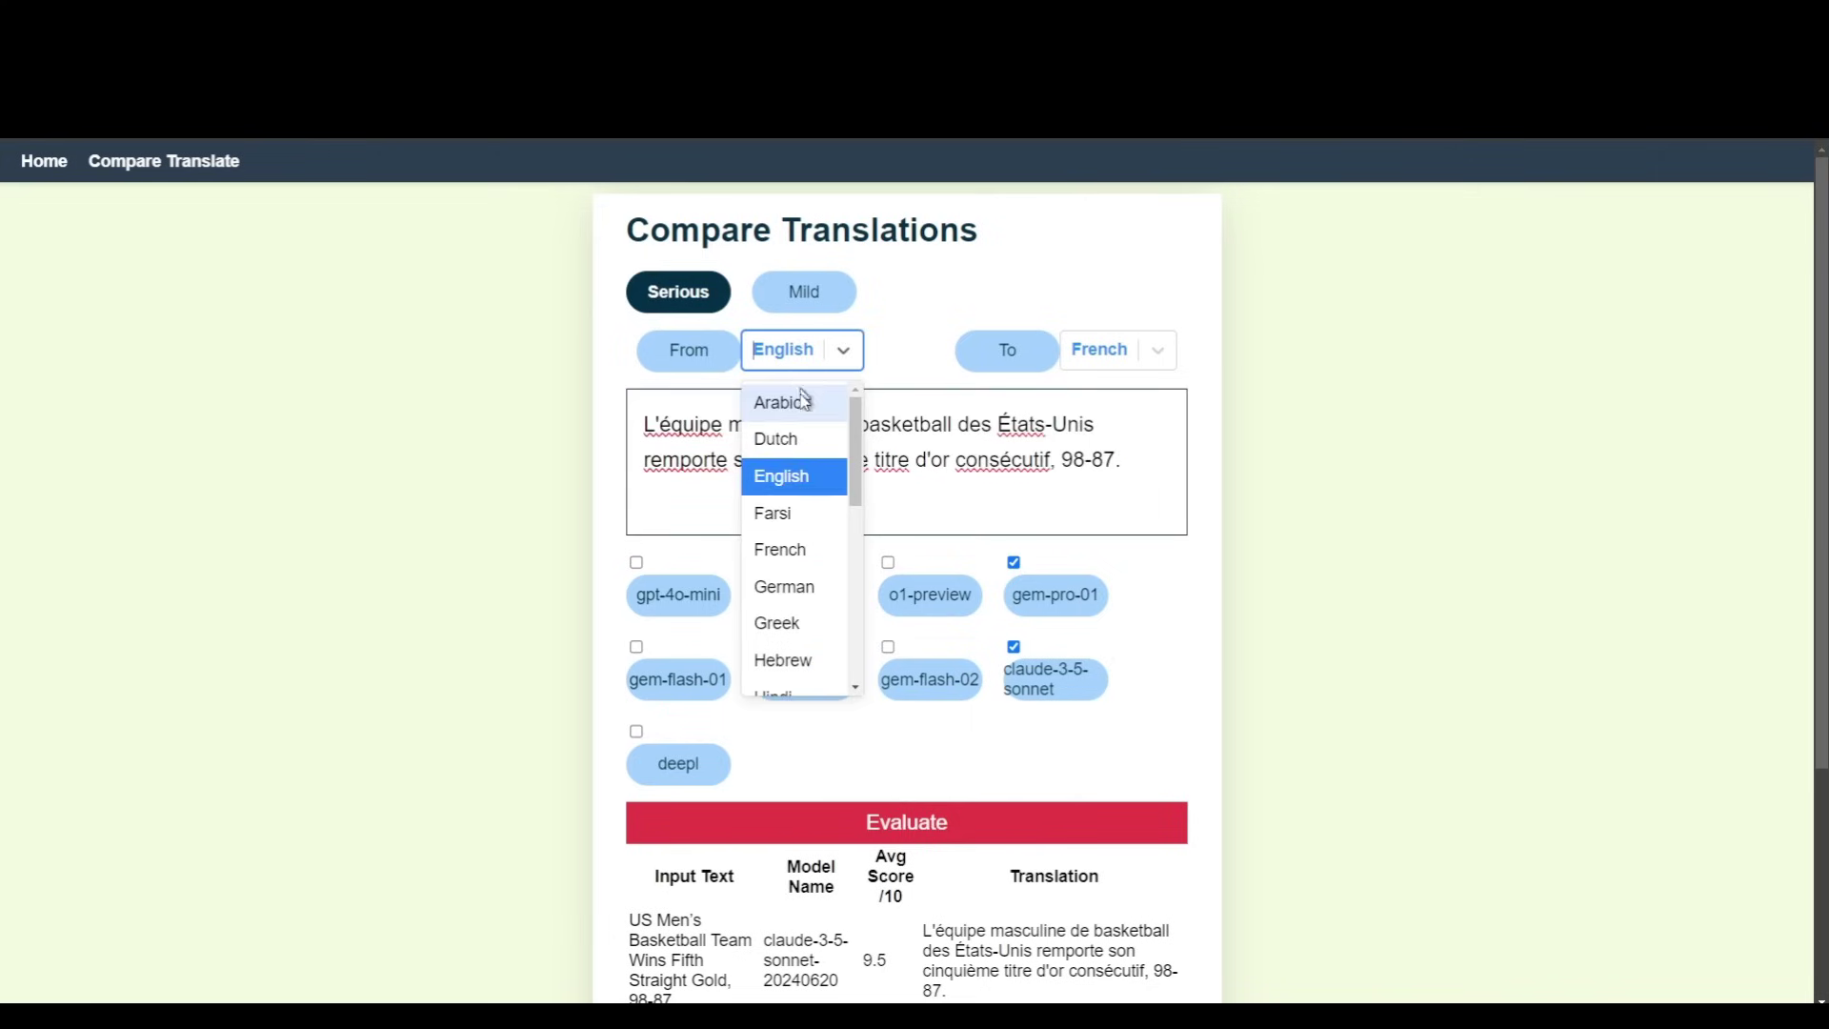
left_click(796, 548)
left_click(1115, 358)
left_click(1099, 474)
scroll(1126, 479, "down", 1)
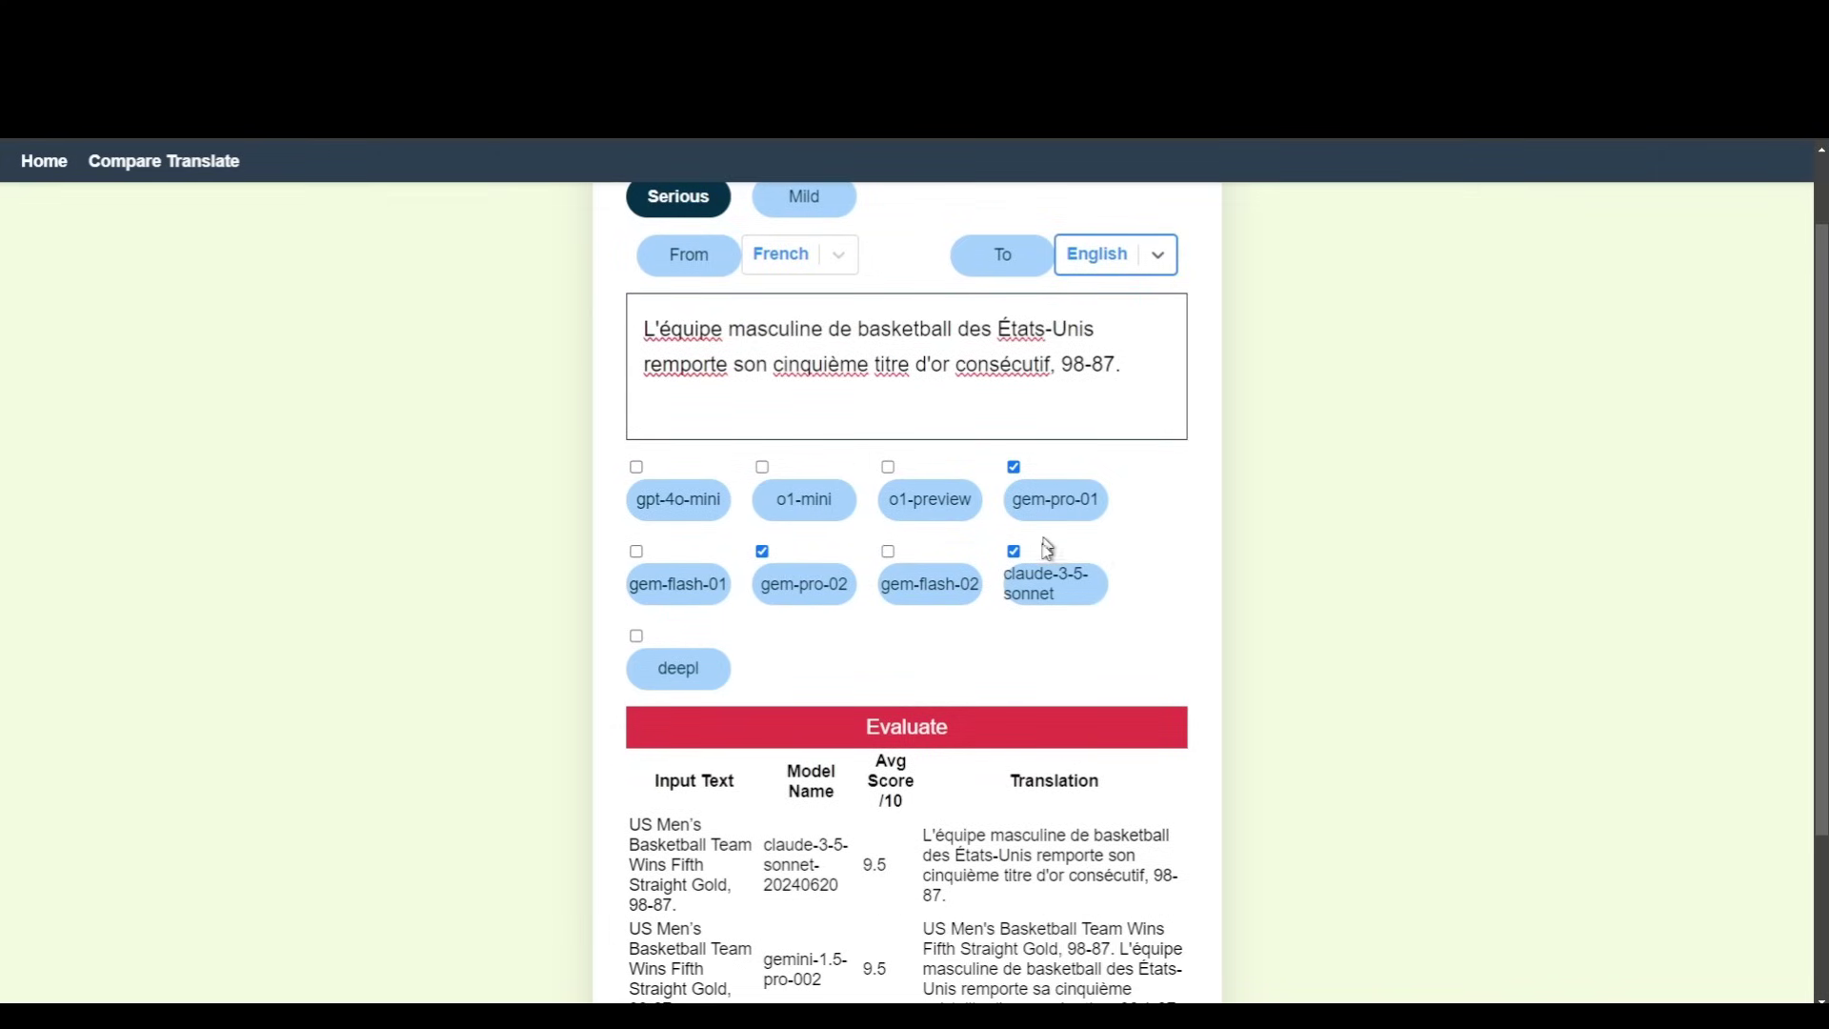
left_click(1013, 551)
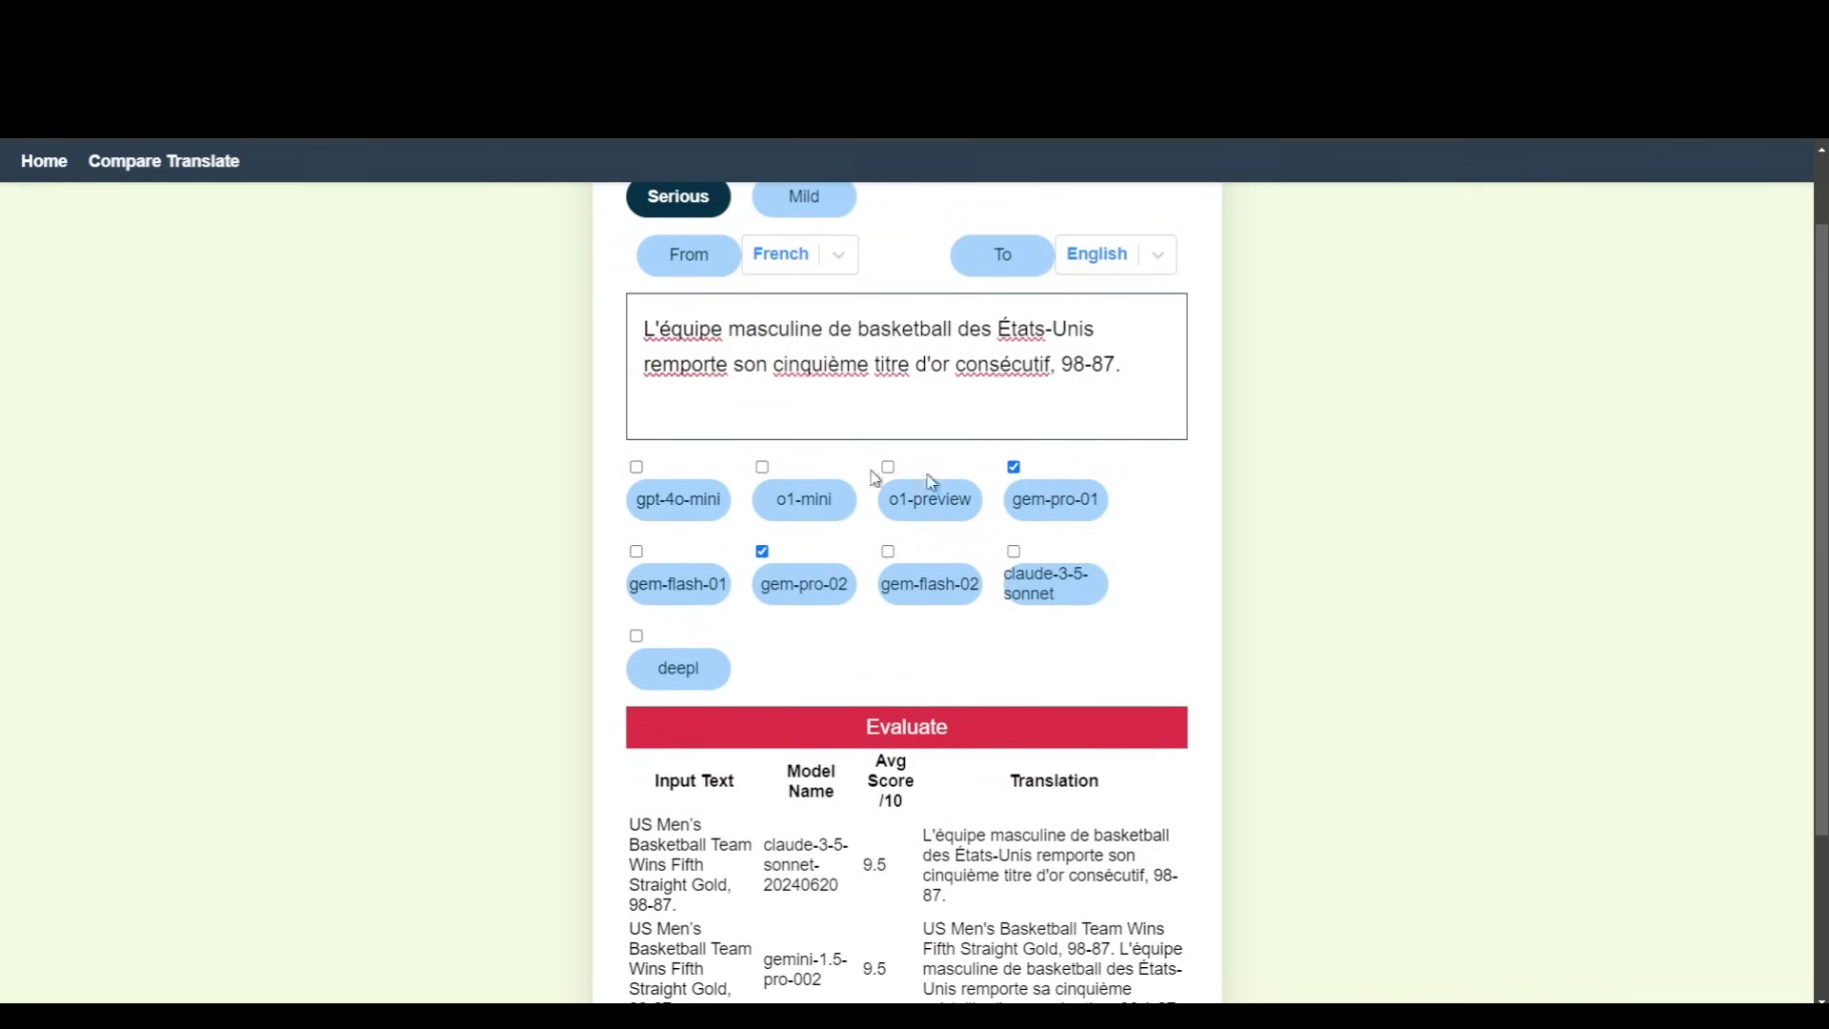
left_click(635, 467)
scroll(1358, 507, "down", 3)
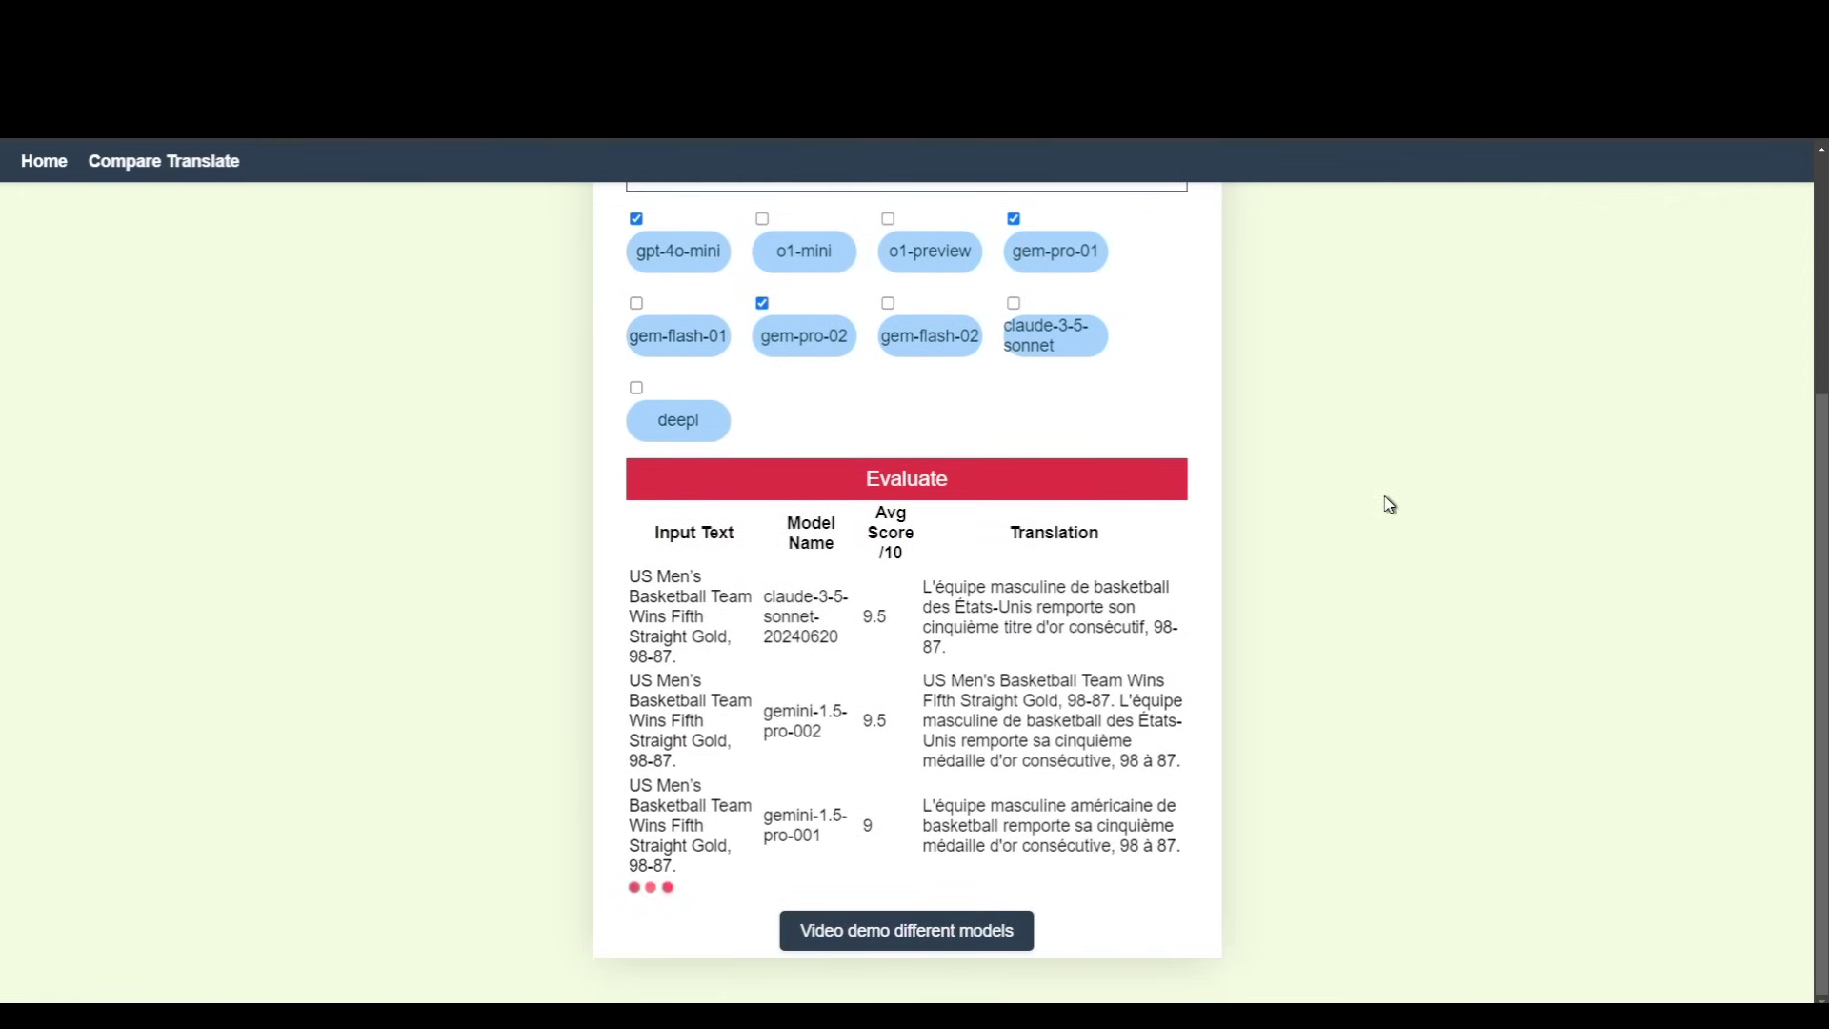
scroll(1387, 503, "up", 1)
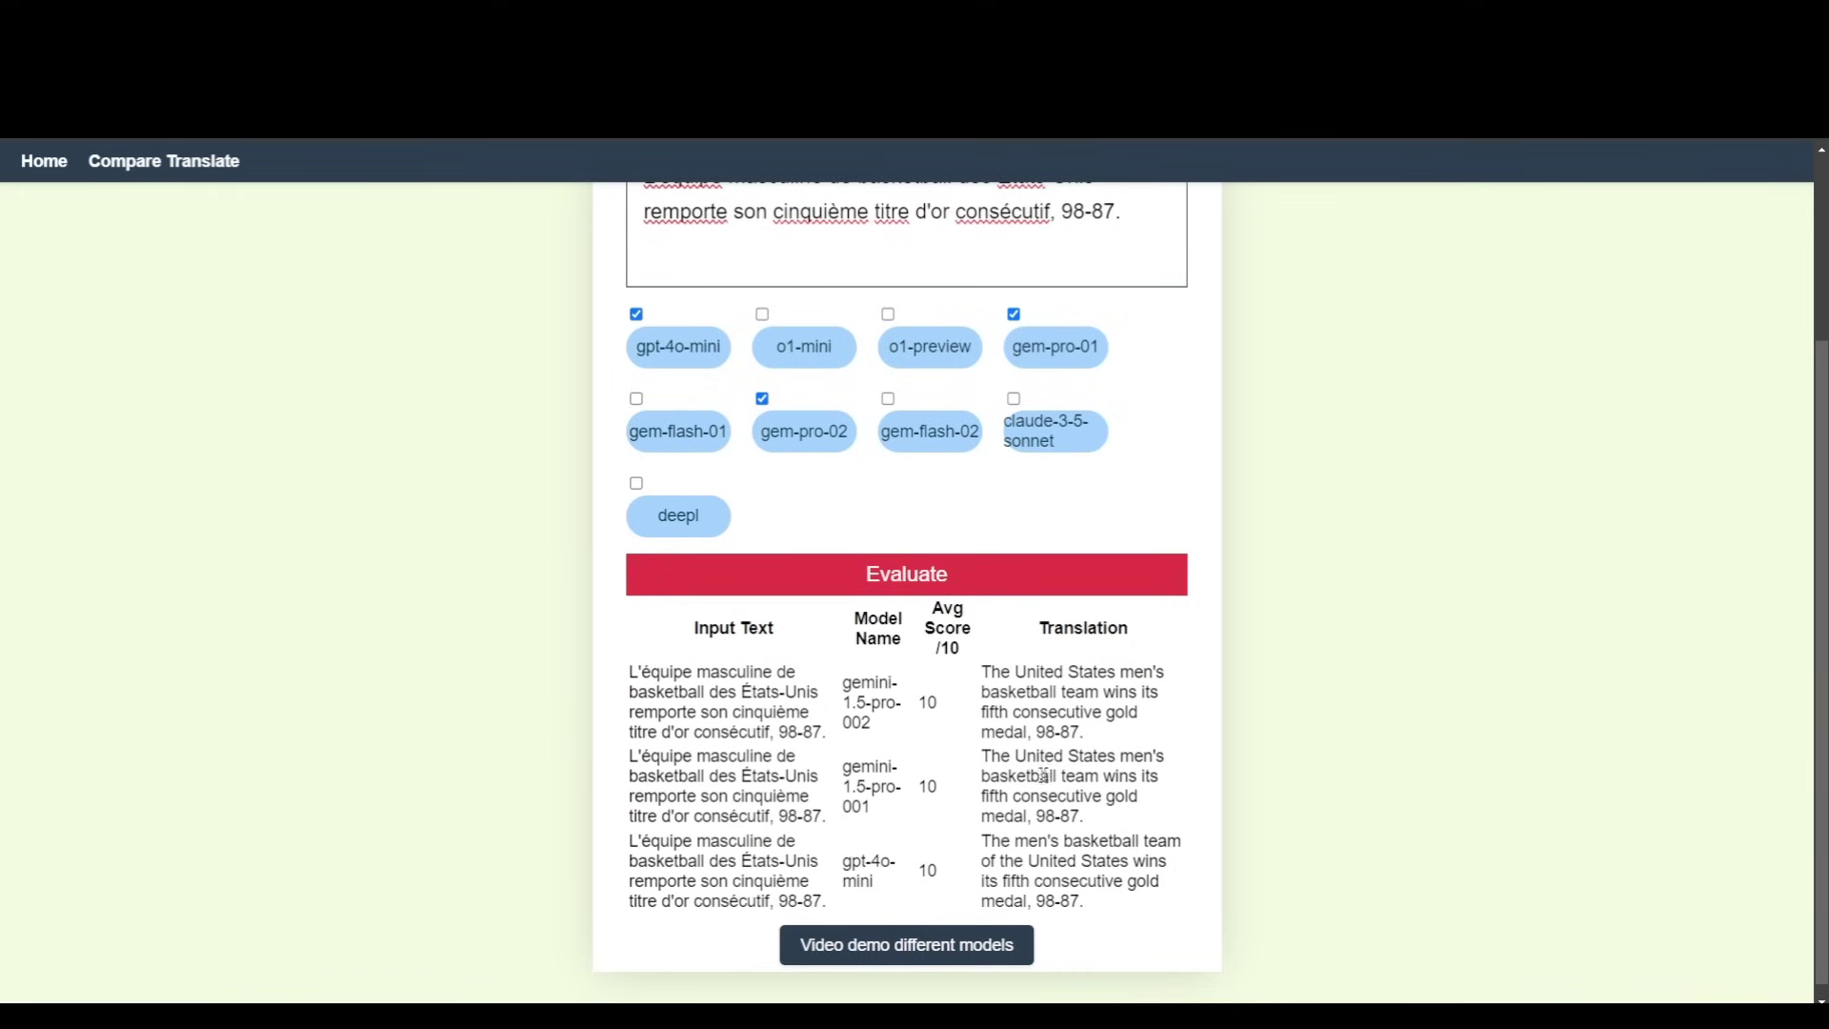
scroll(1154, 779, "up", 1)
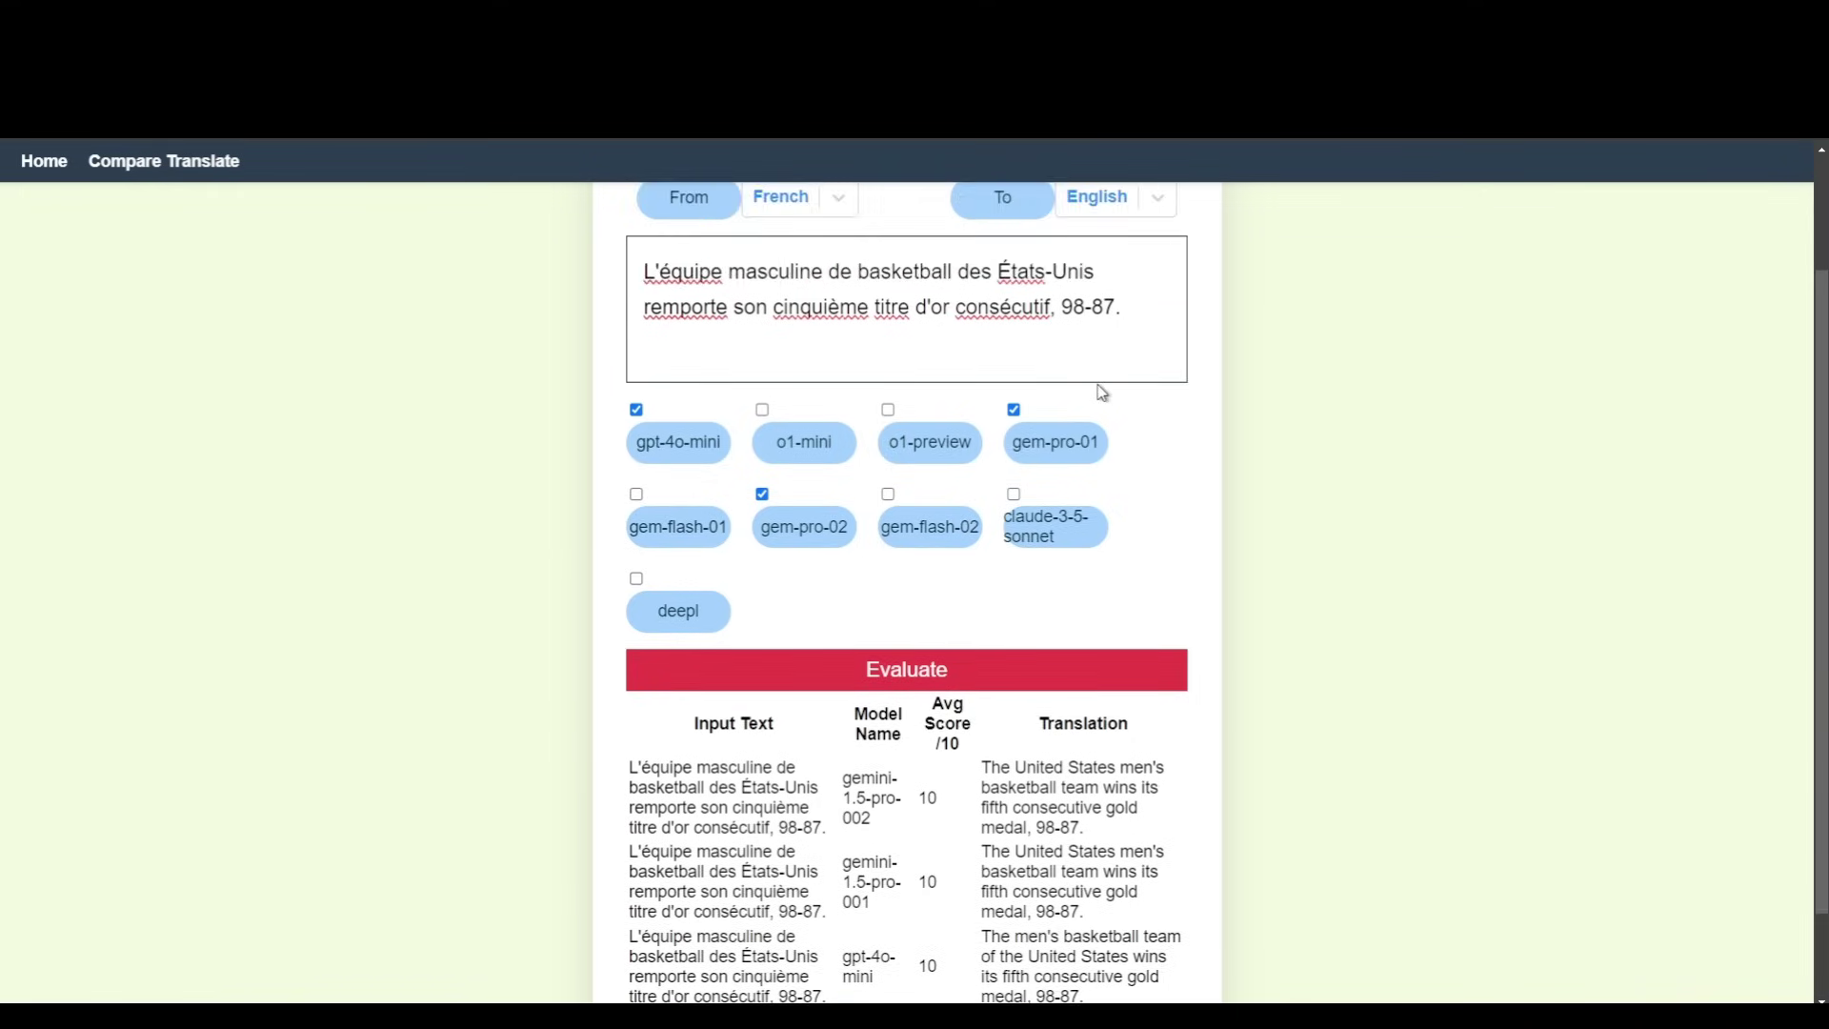
scroll(1100, 392, "up", 1)
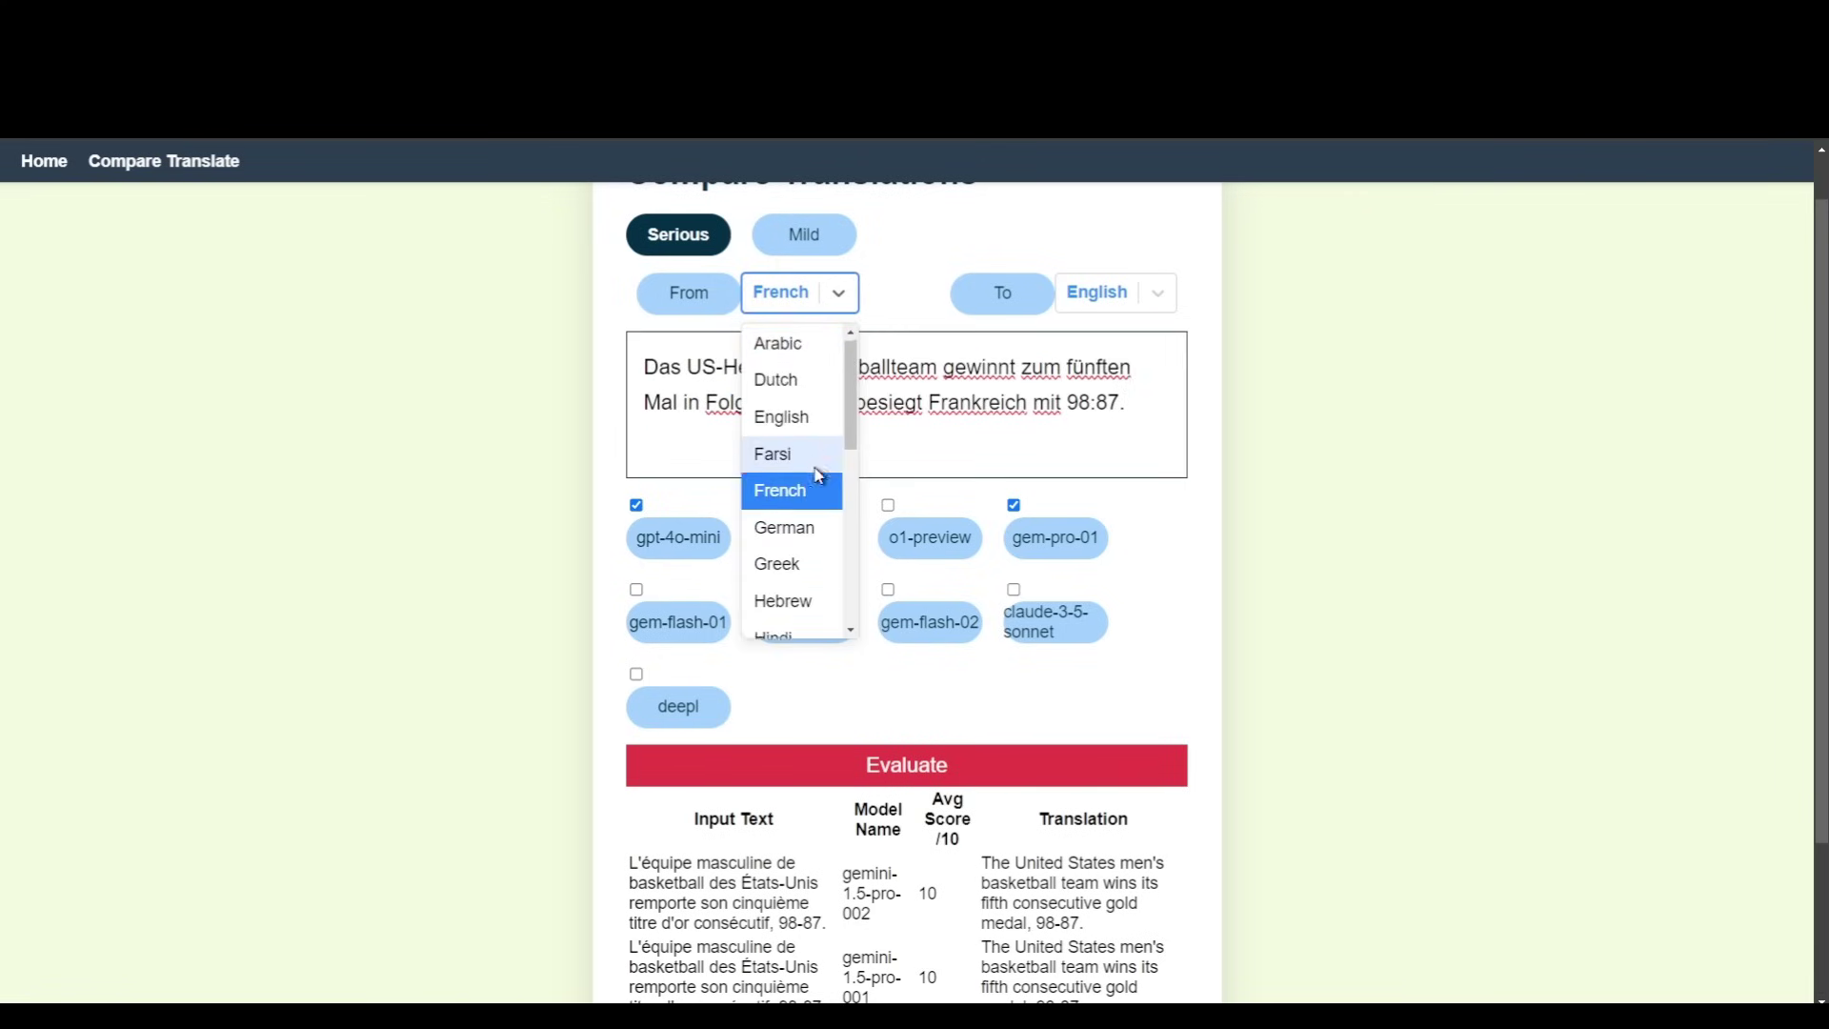
scroll(818, 475, "down", 1)
Set the source language to German and evaluate the basketball headline
left_click(787, 435)
scroll(1071, 665, "down", 1)
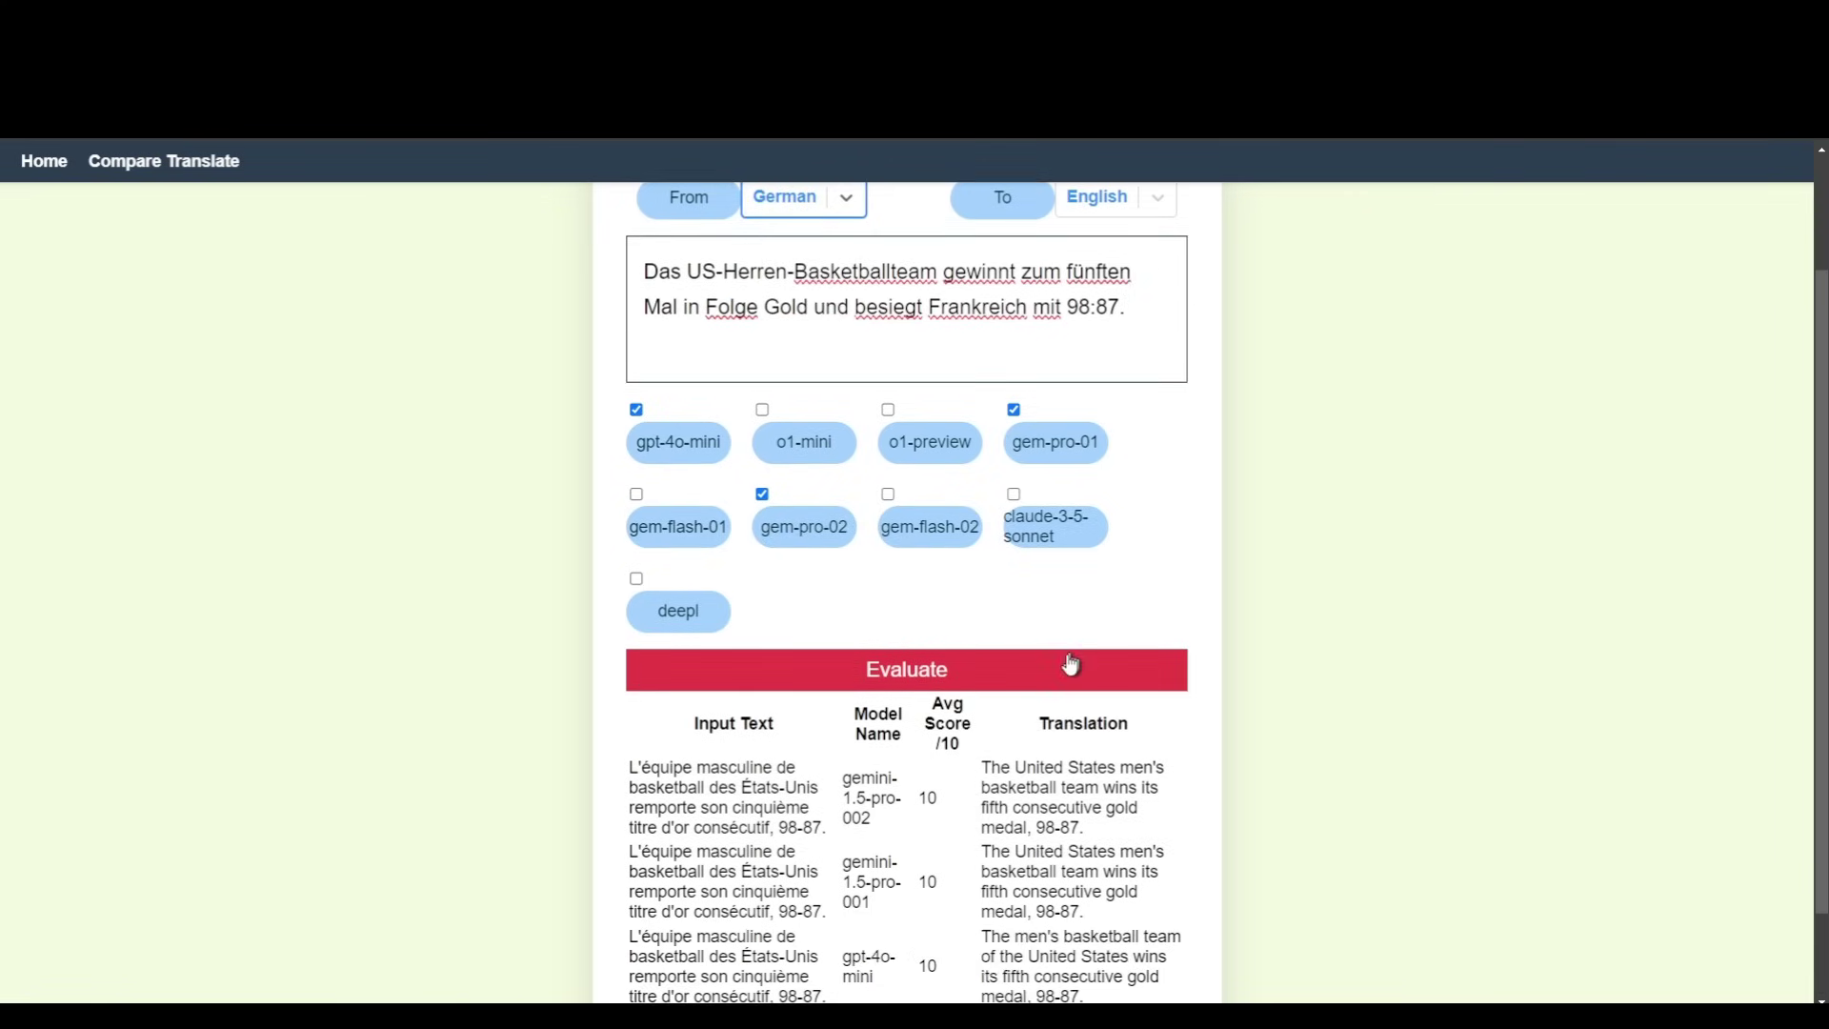
left_click(977, 672)
scroll(1360, 452, "down", 1)
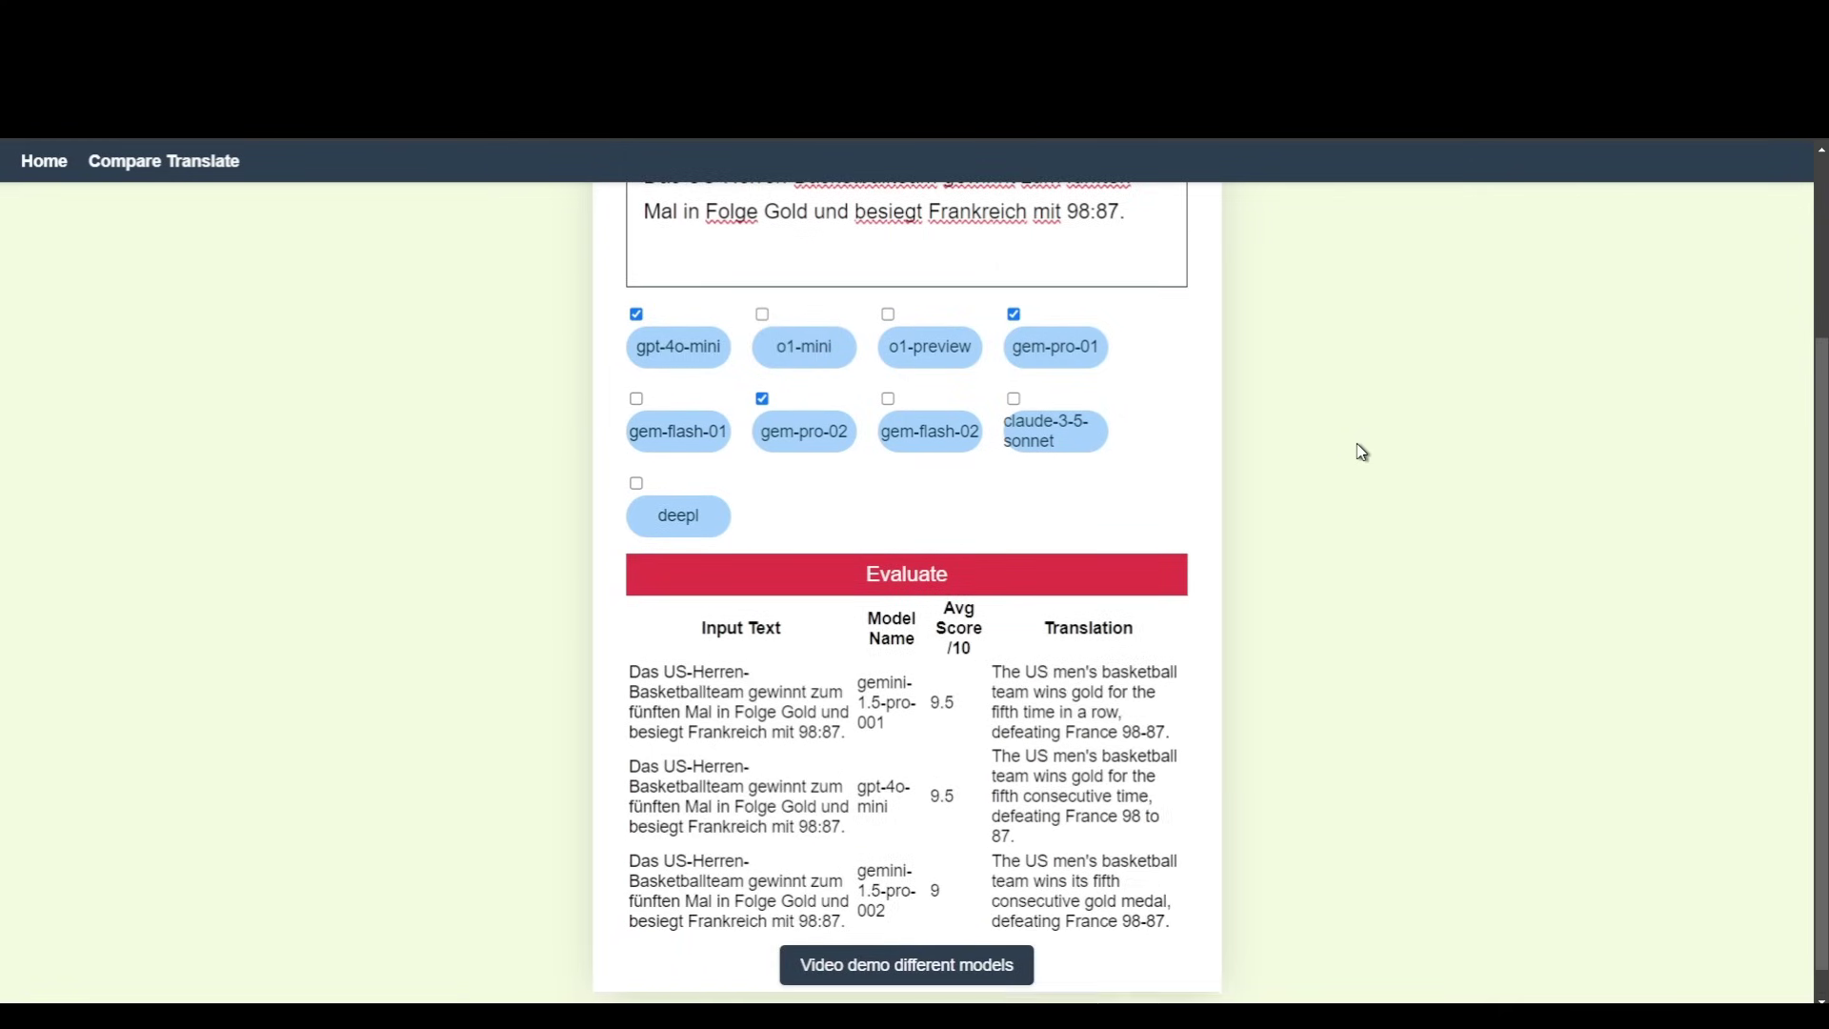
scroll(1360, 451, "up", 1)
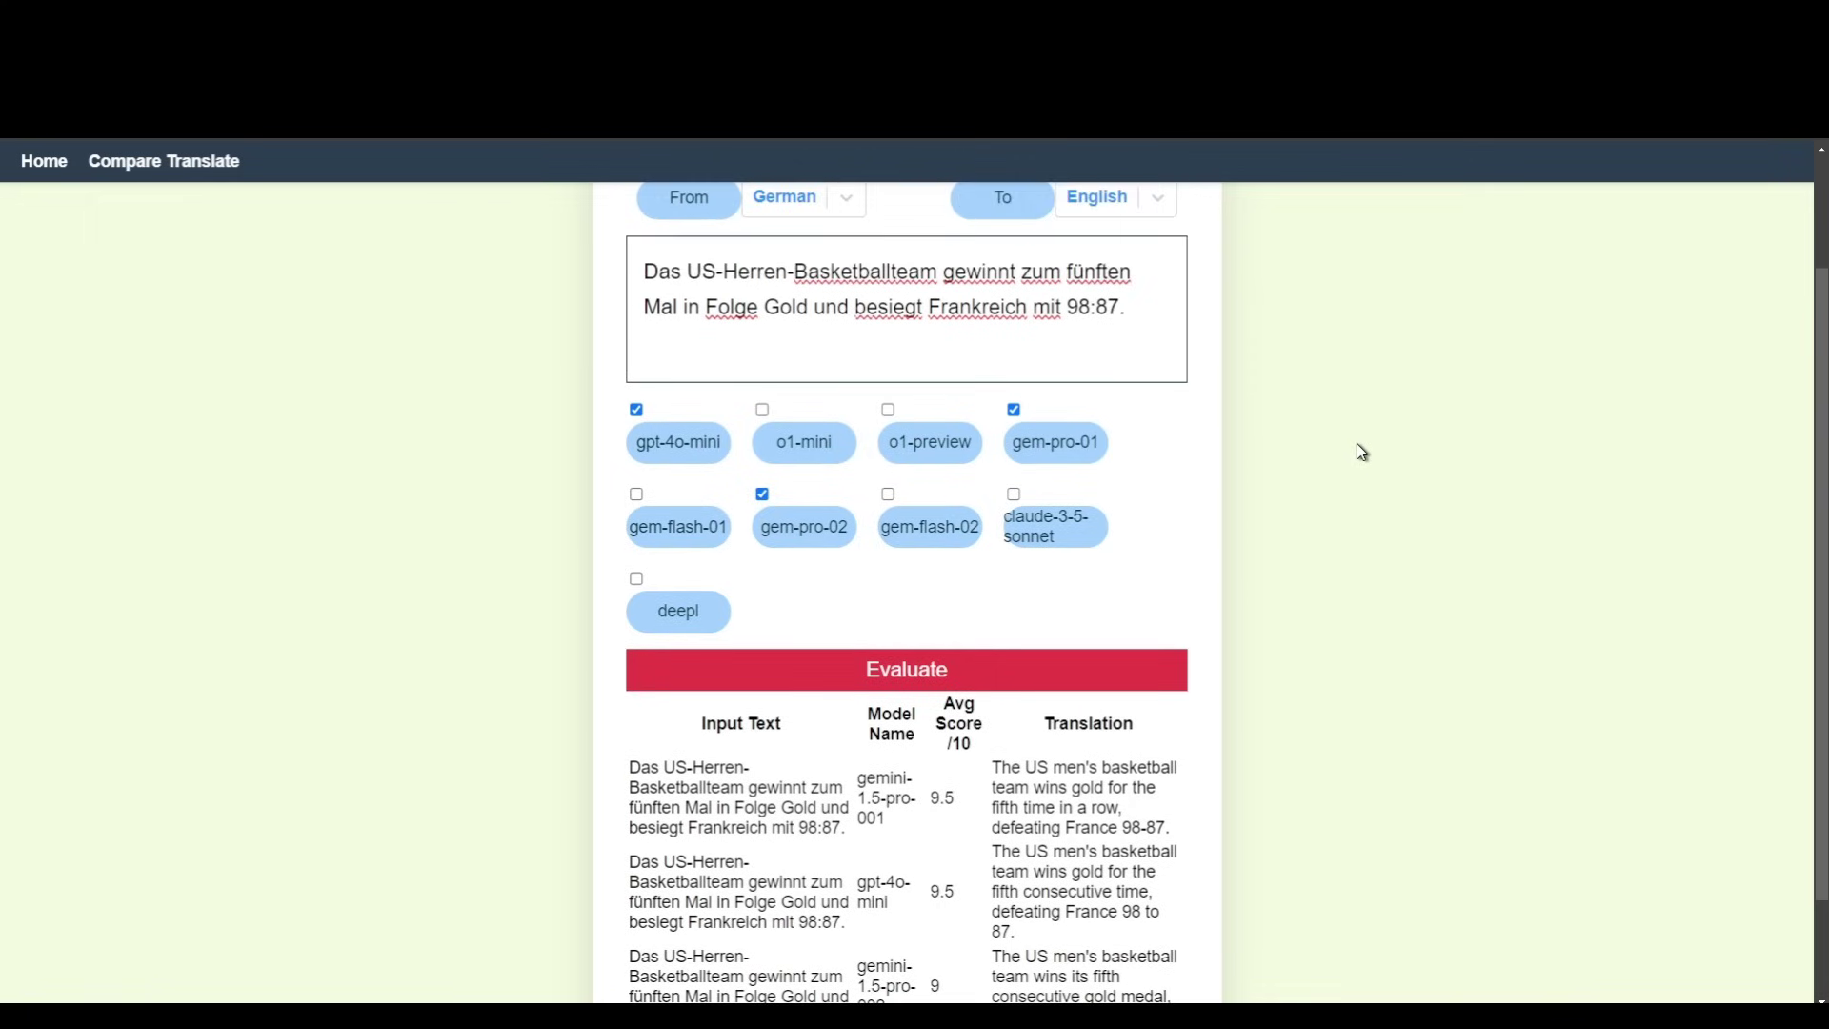
scroll(1361, 452, "down", 1)
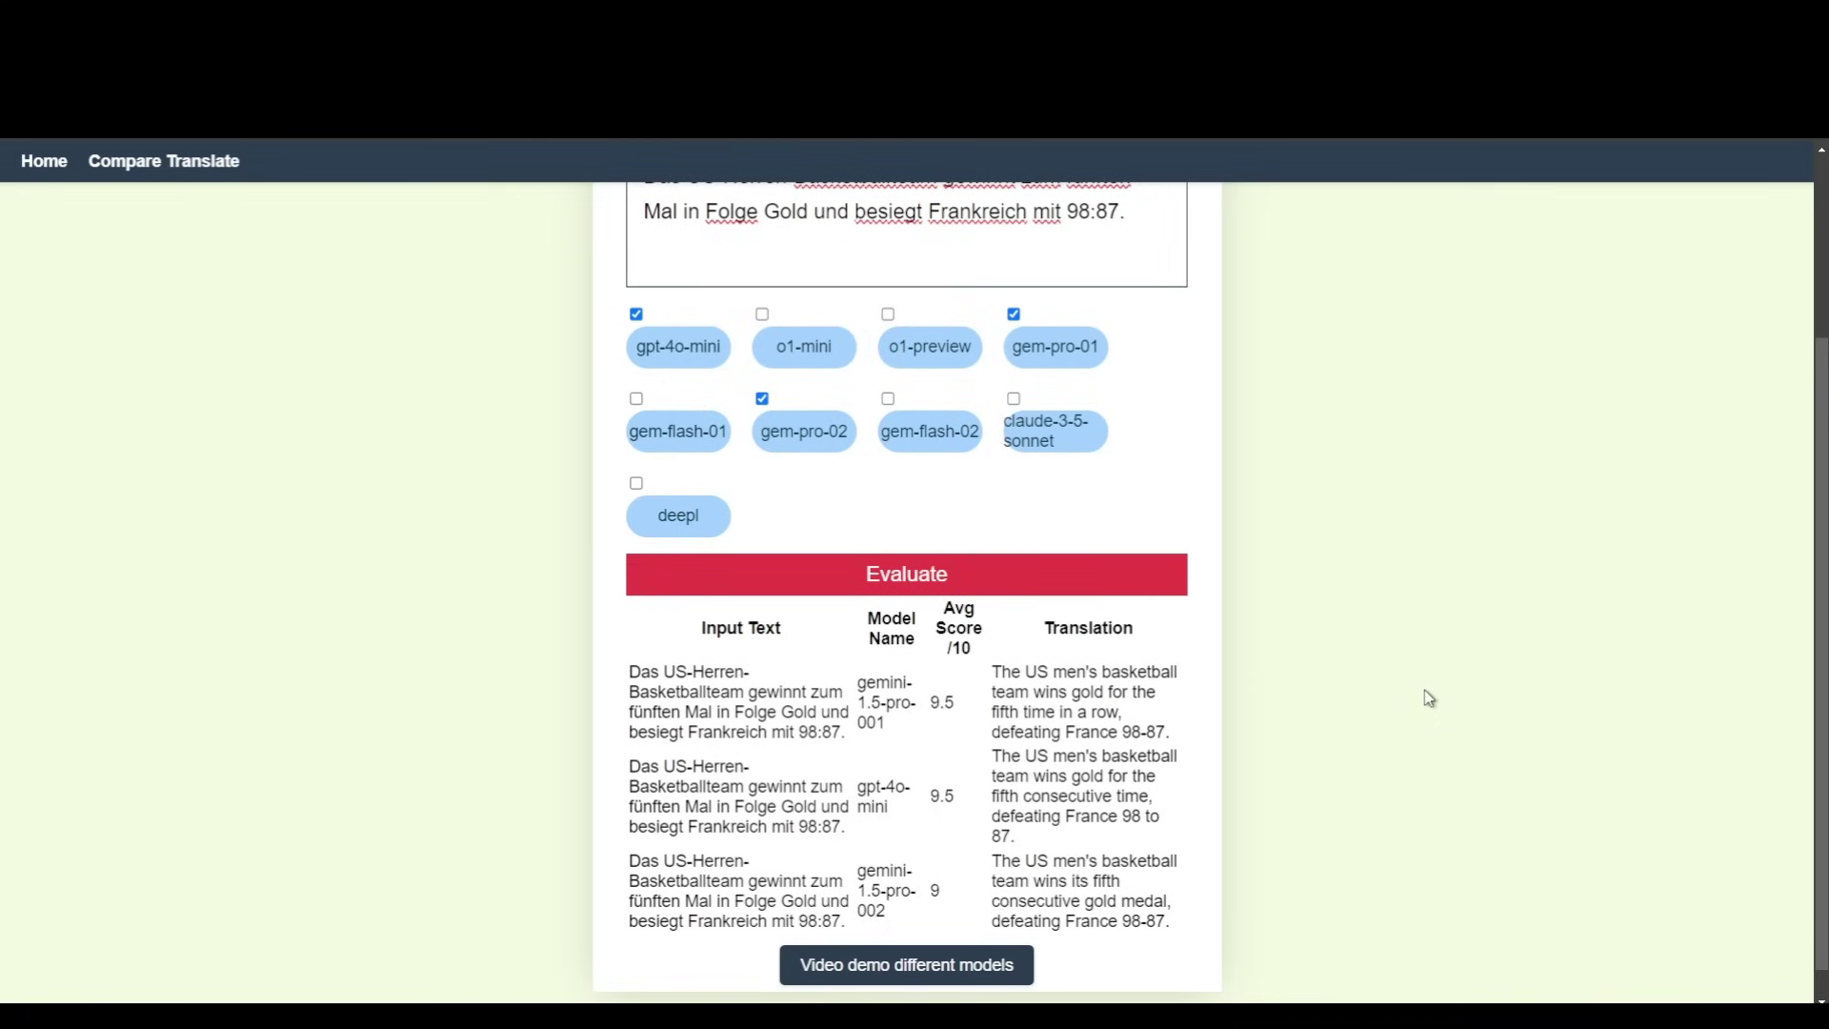
scroll(1425, 697, "up", 1)
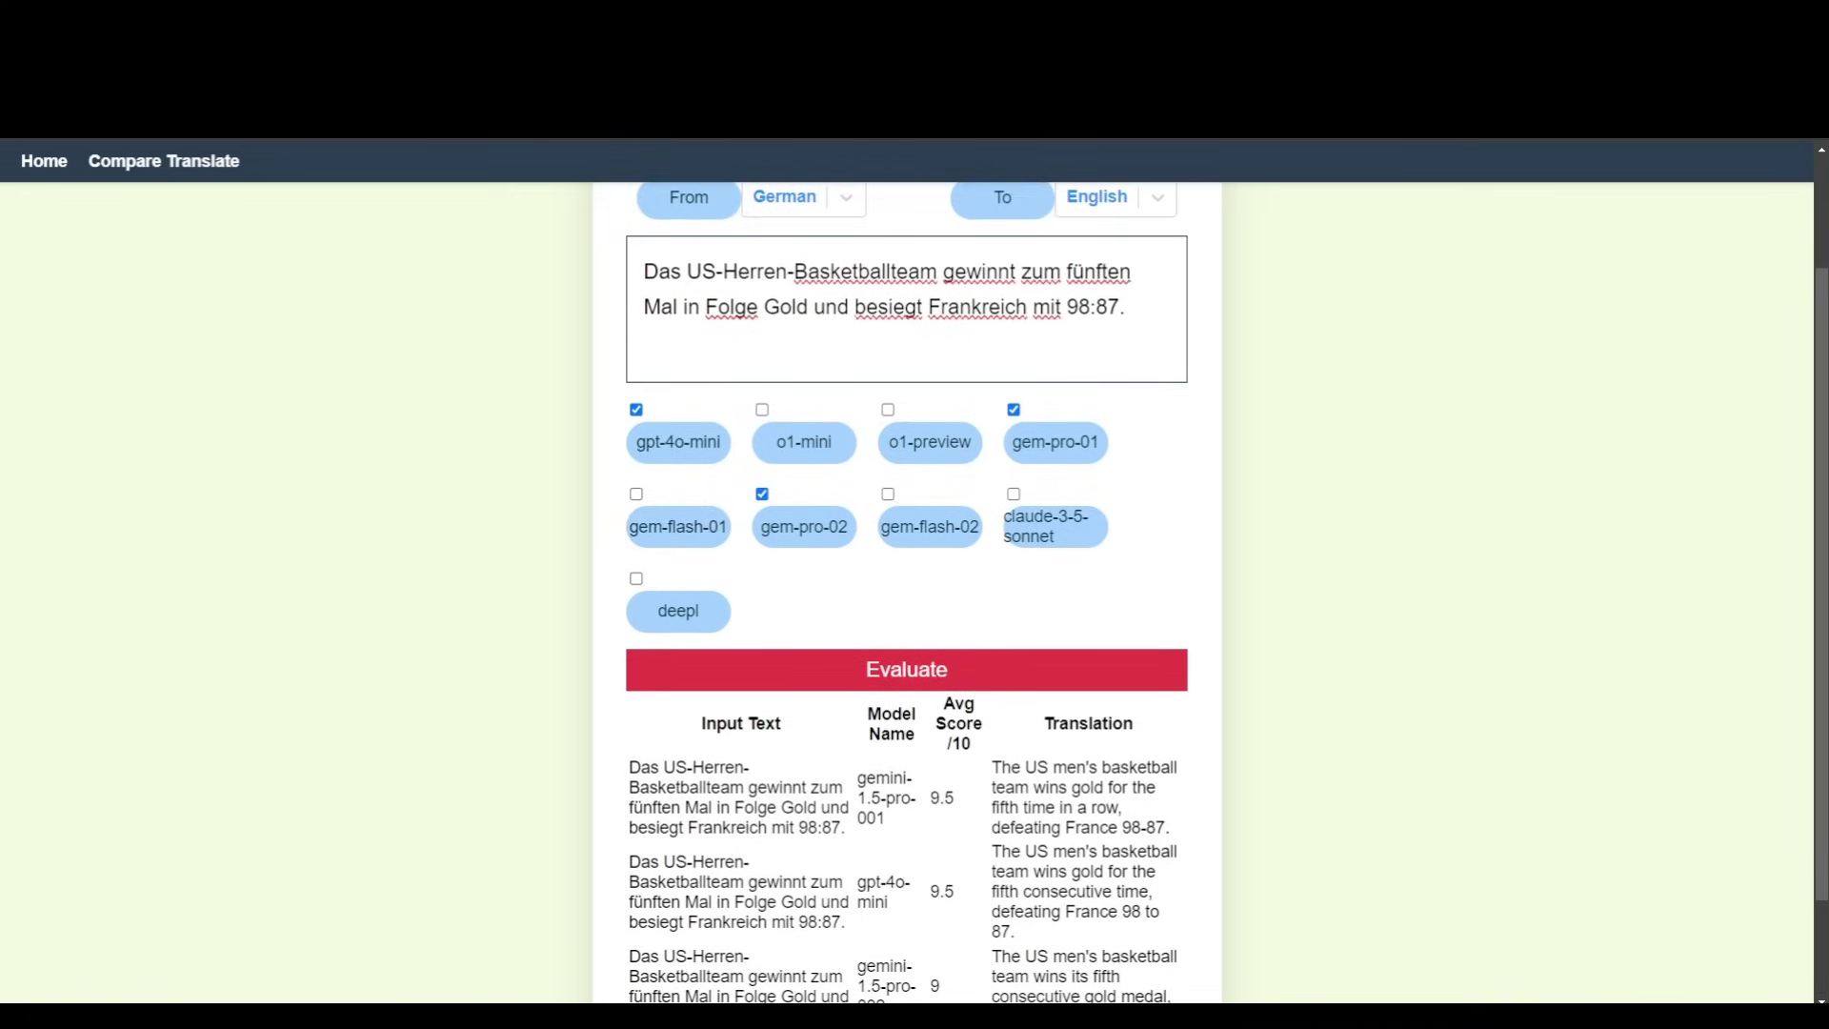
scroll(914, 571, "up", 1)
left_click_drag(1130, 402, 481, 335)
Paste the cricket sentence, set English to Hindi, then select the first Hindi translation
type("we won the world cup cricket well done team")
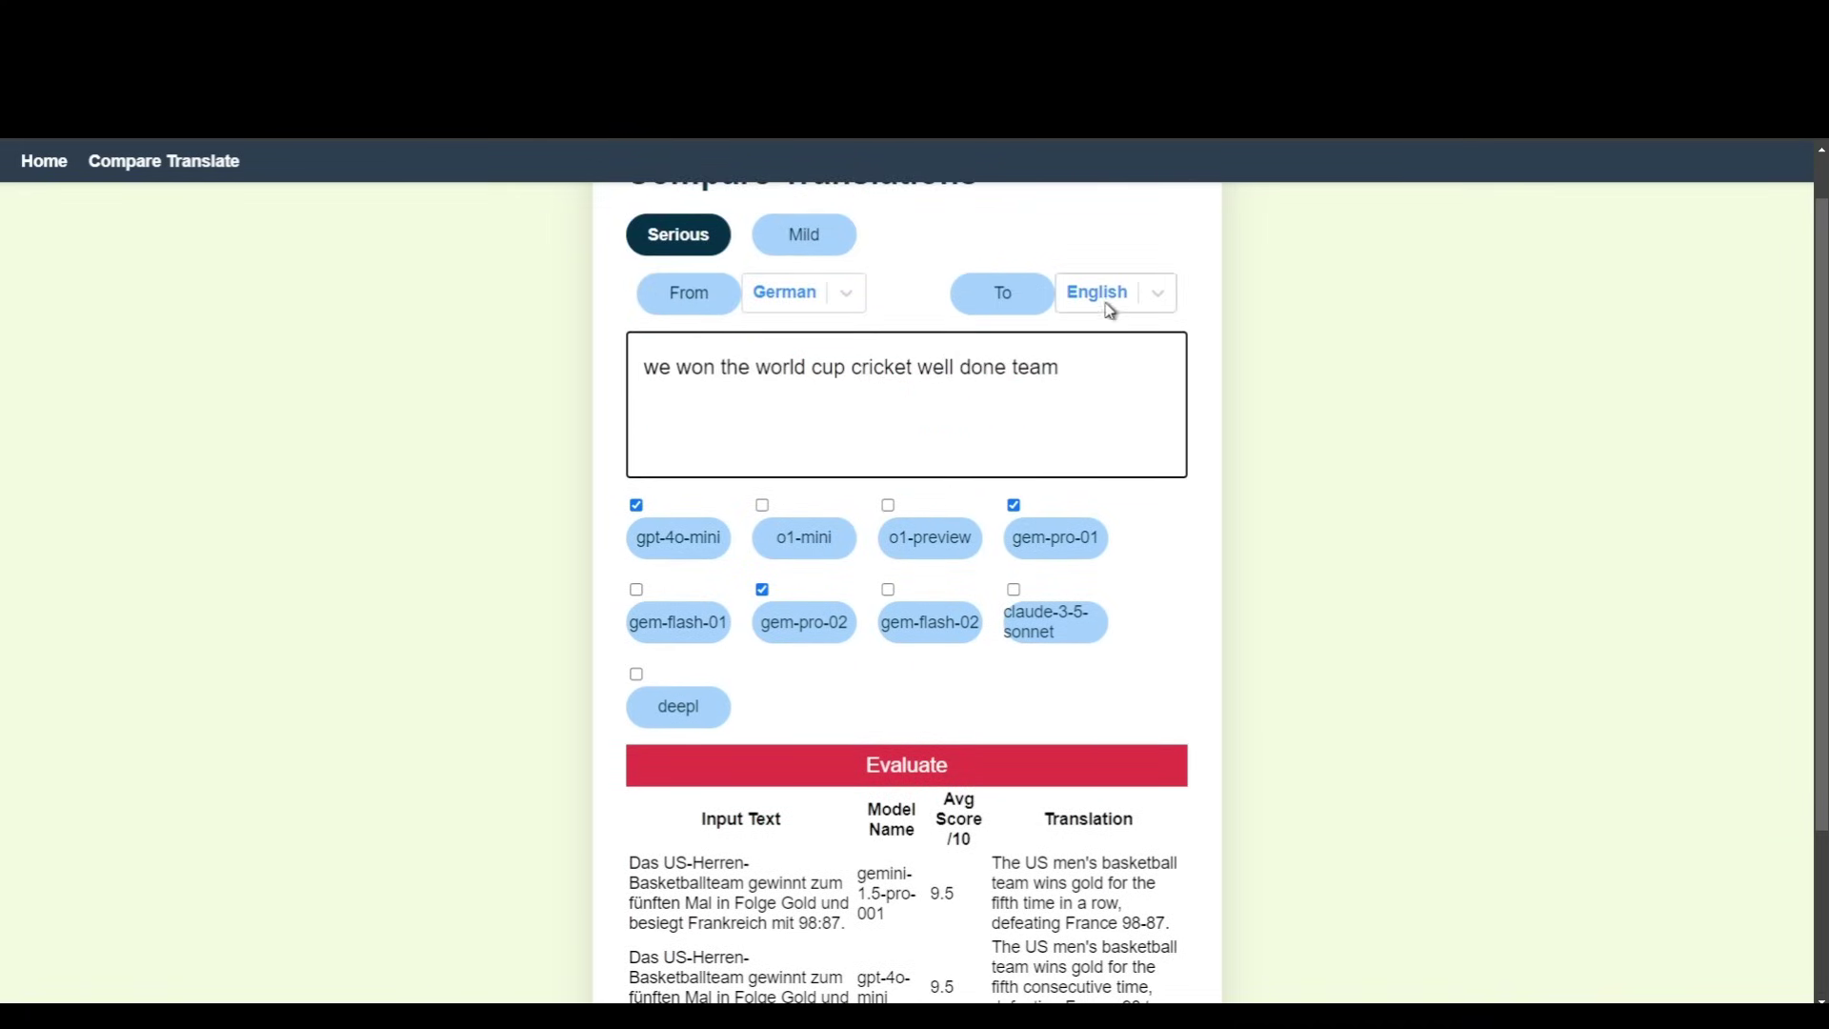
left_click(1116, 301)
scroll(1147, 455, "down", 2)
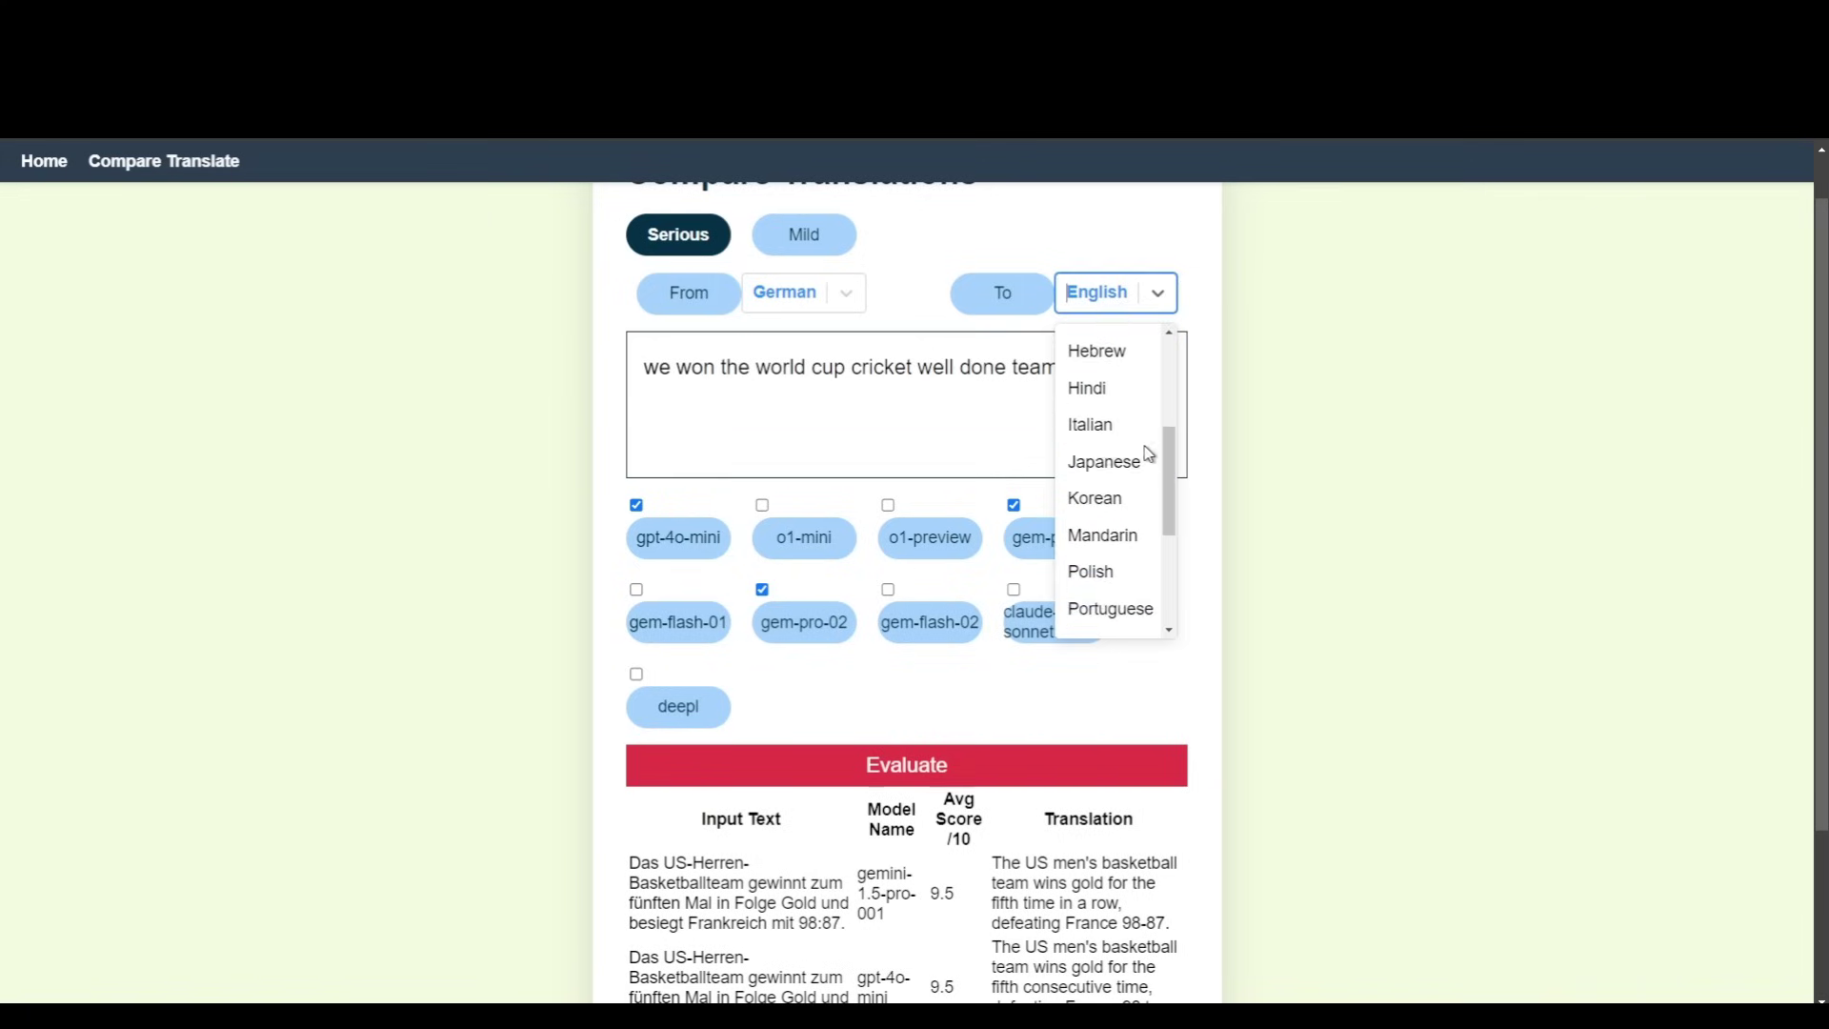
left_click(1102, 360)
scroll(1030, 729, "down", 1)
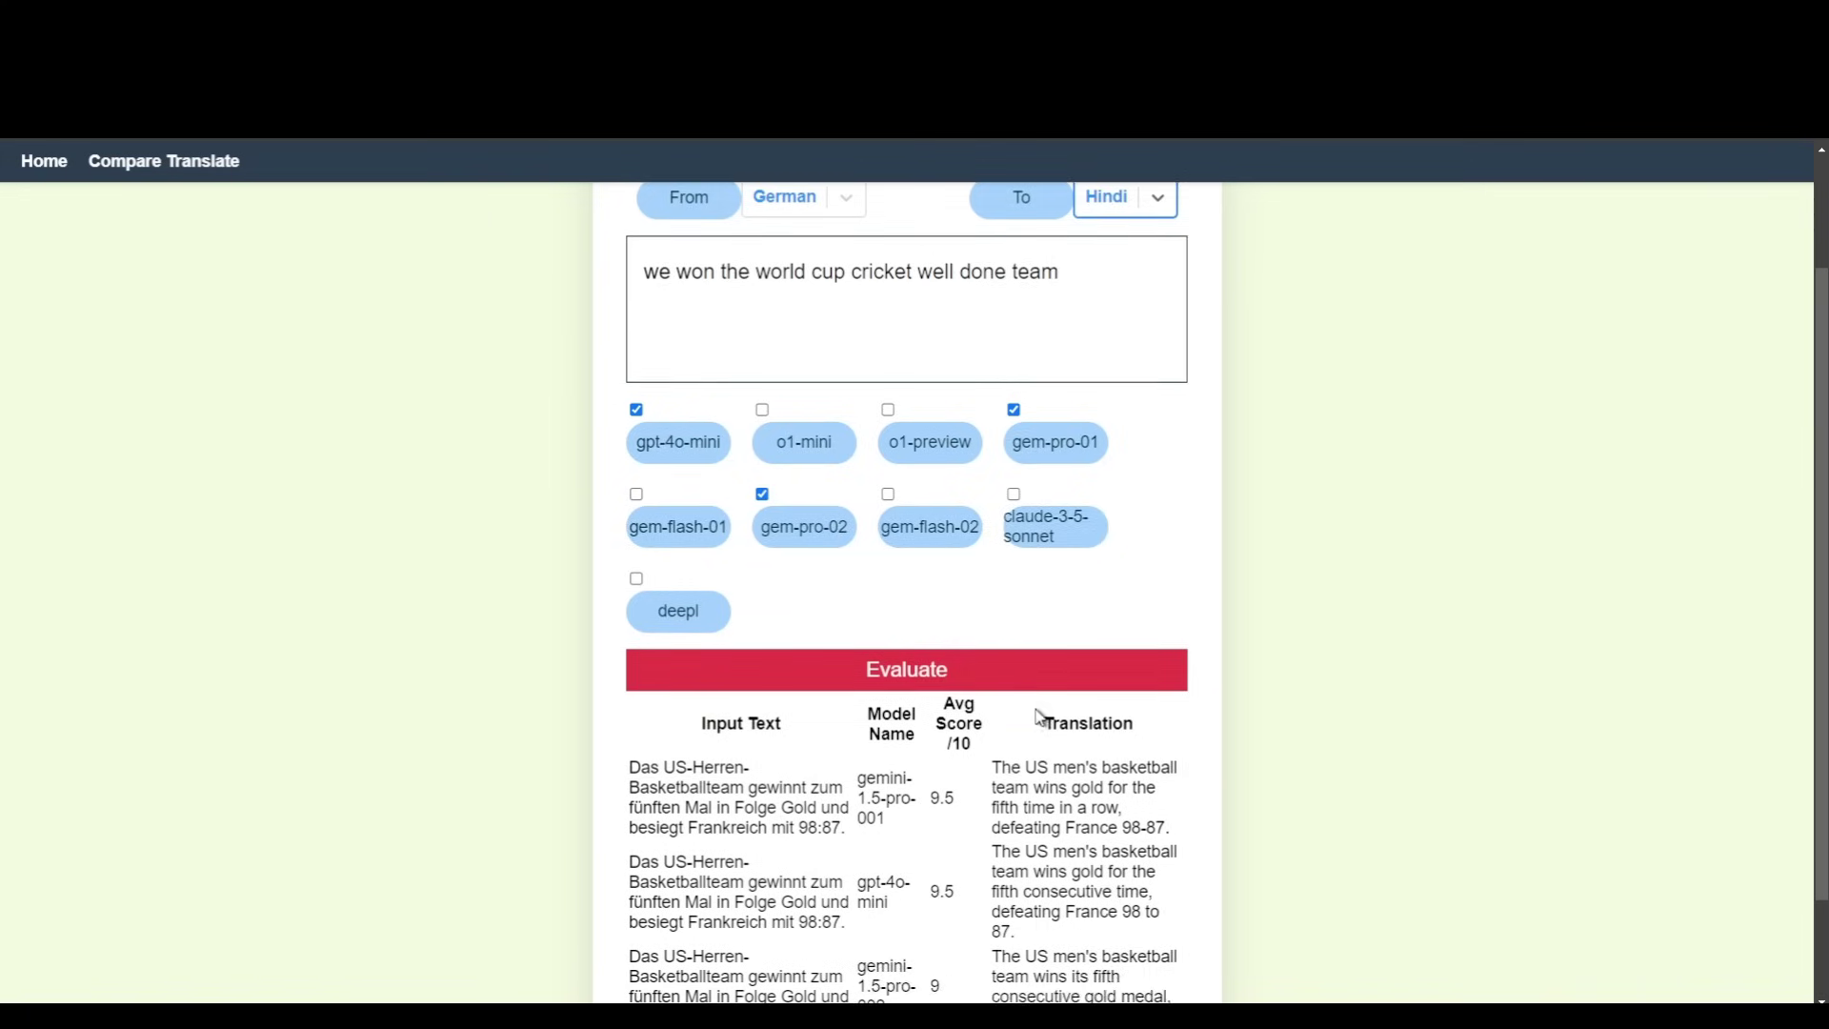
scroll(1038, 718, "up", 1)
left_click(801, 292)
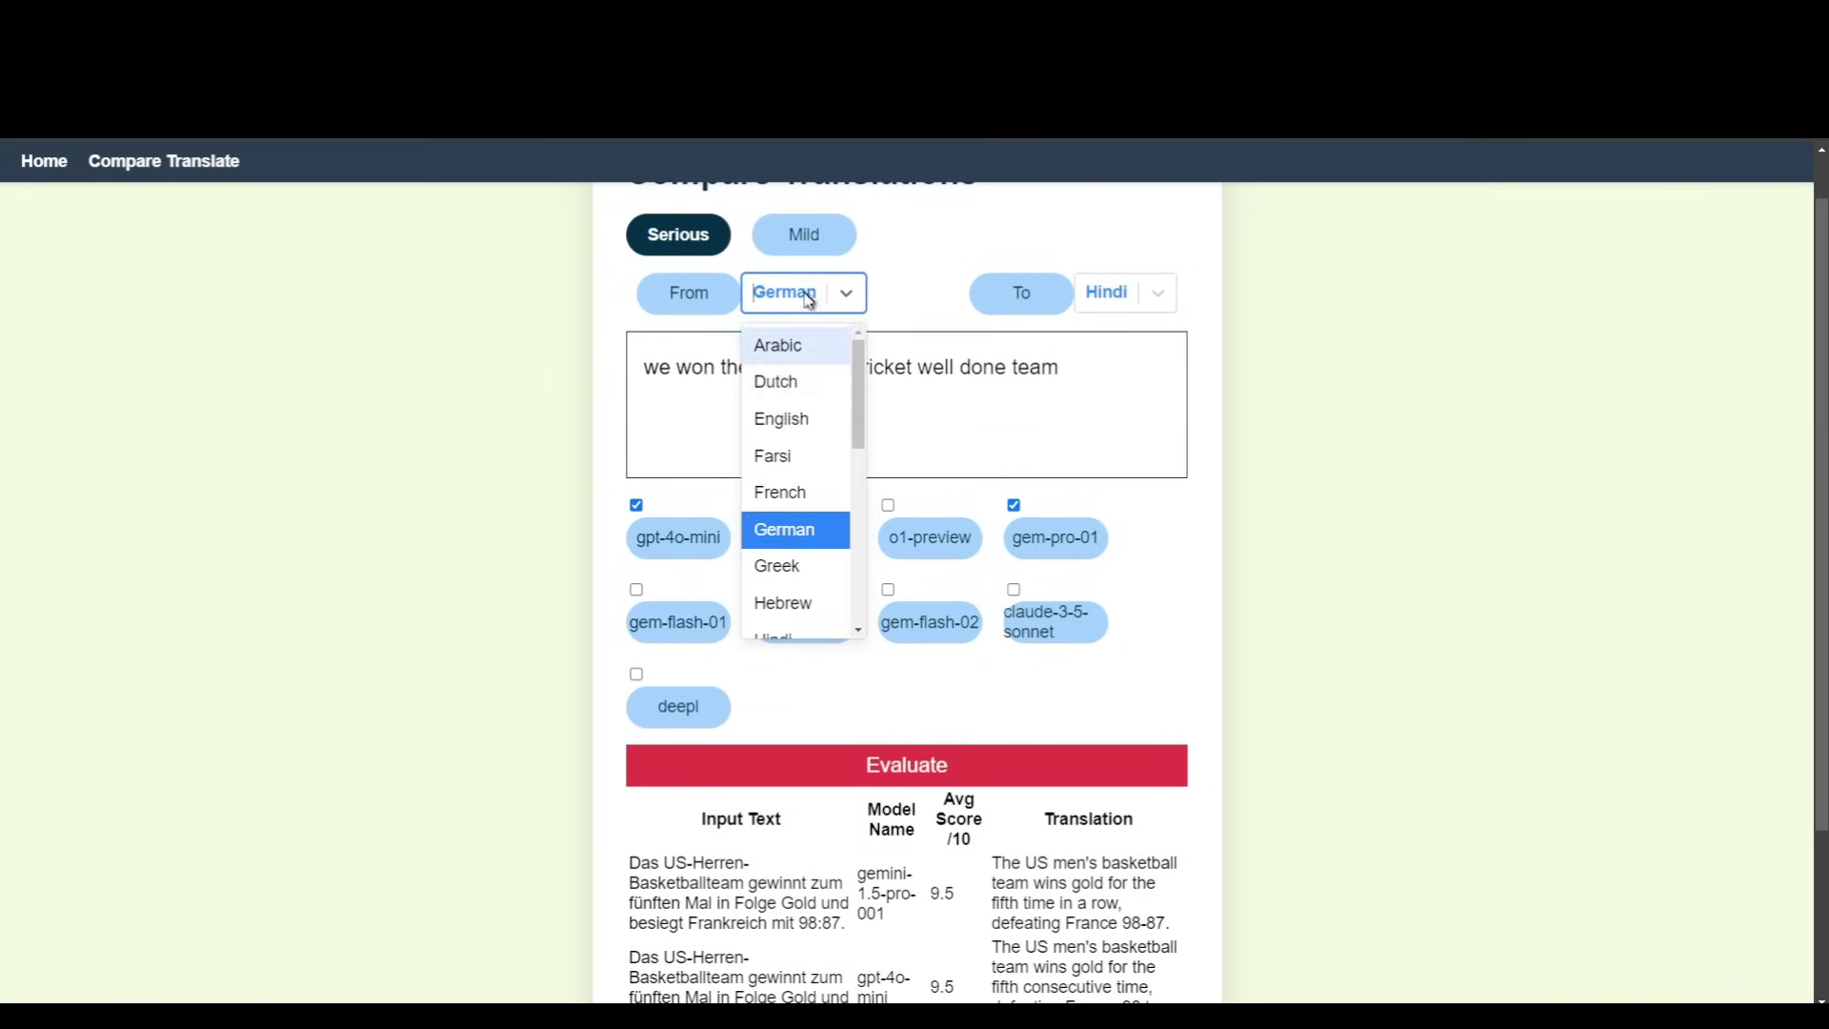
left_click(781, 417)
scroll(886, 430, "down", 1)
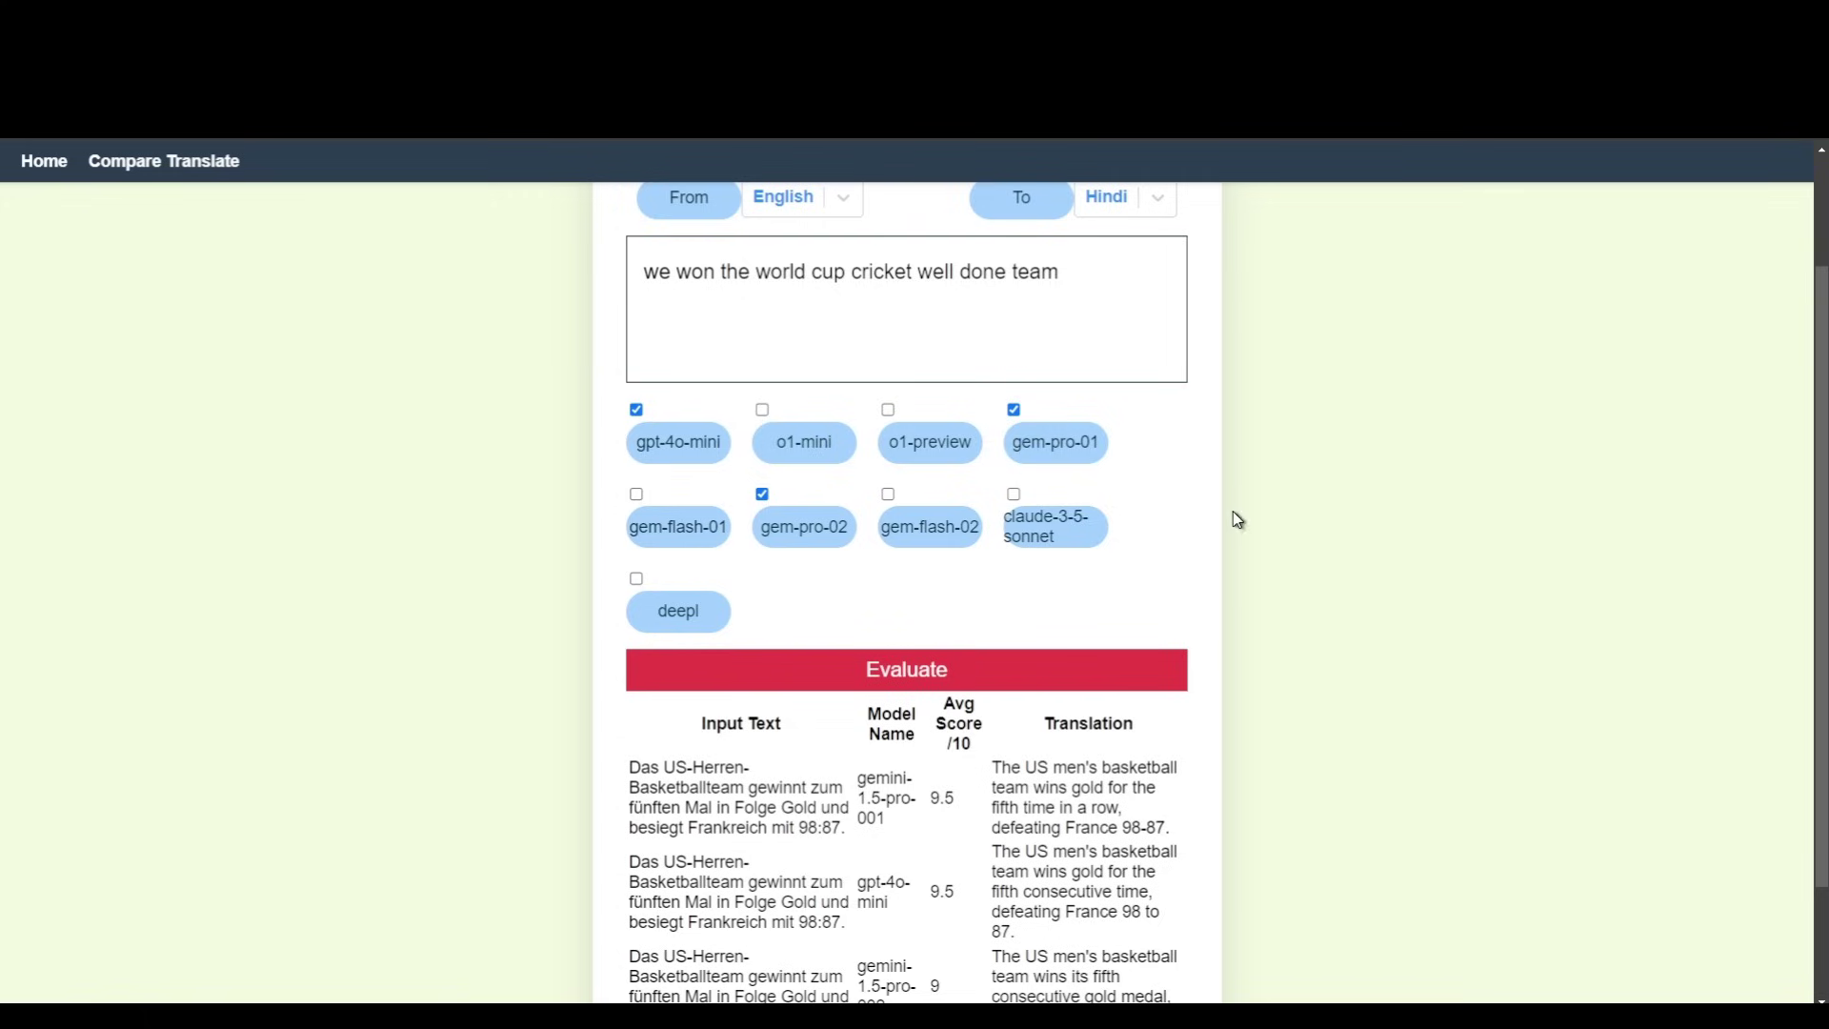
scroll(1233, 512, "up", 2)
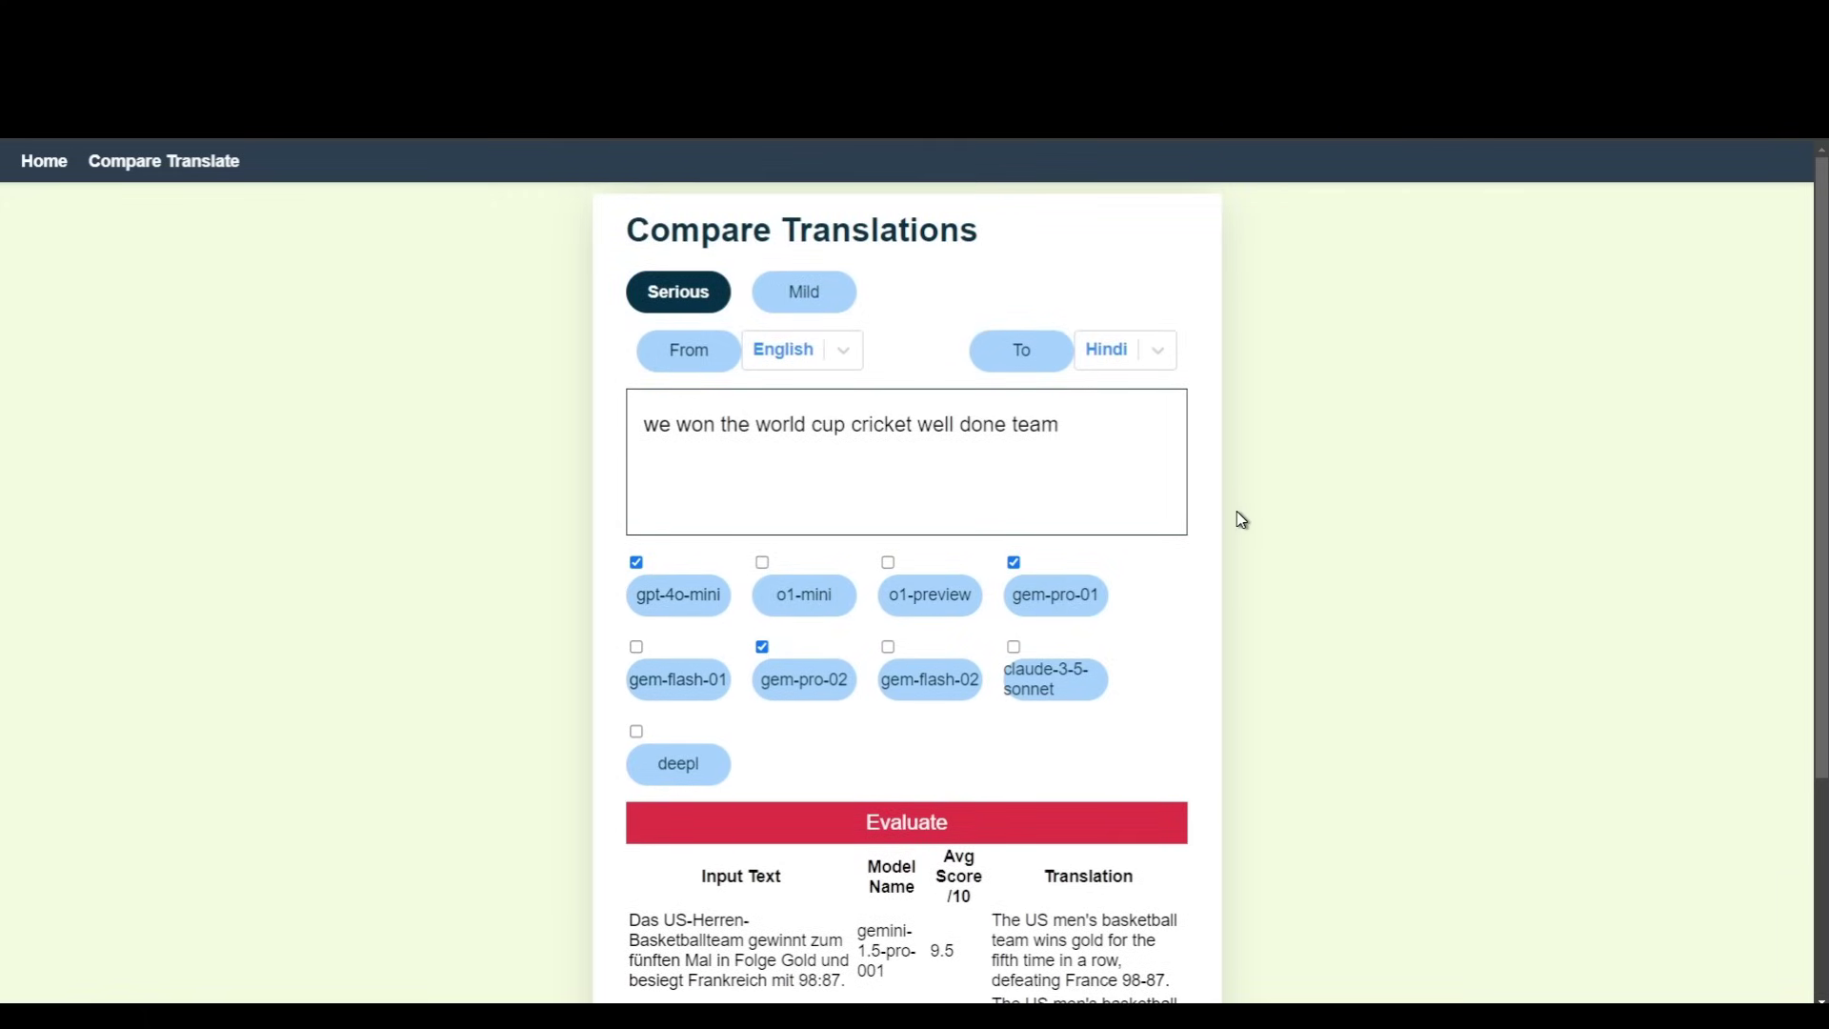
scroll(1239, 512, "down", 1)
scroll(1238, 513, "down", 1)
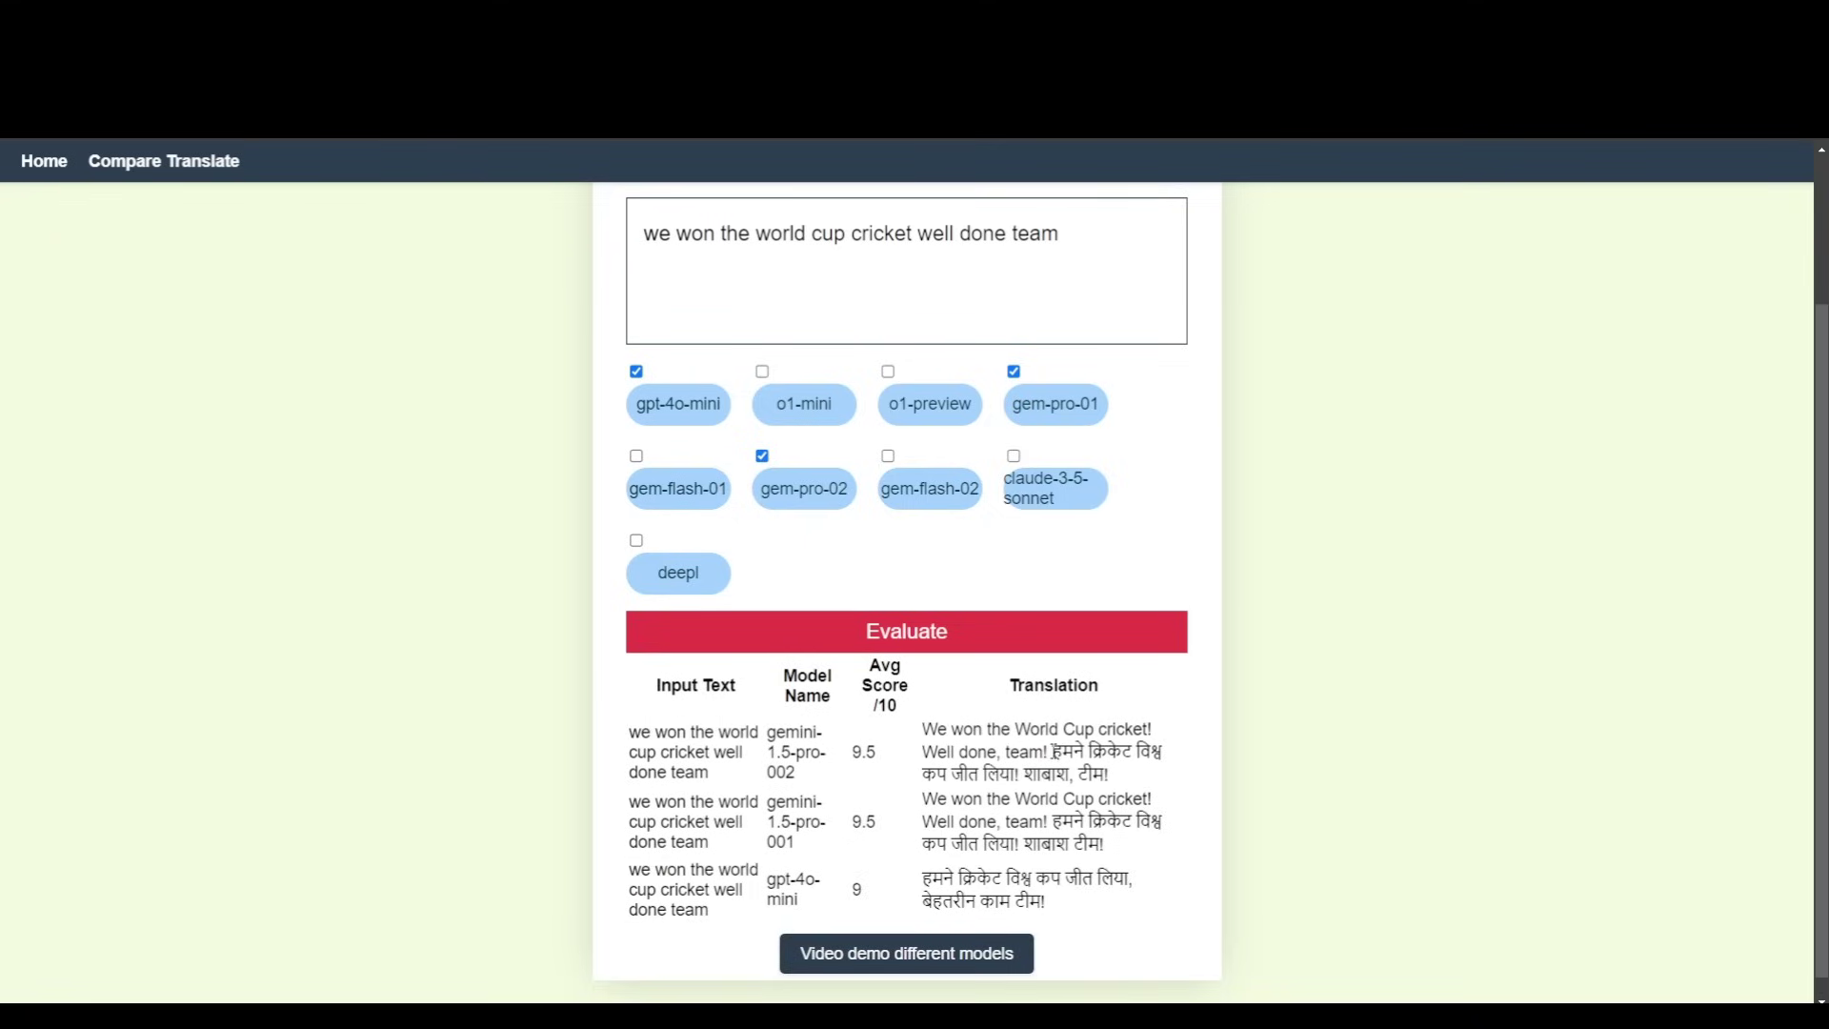
left_click_drag(1053, 750, 1109, 774)
key("ctrl+c")
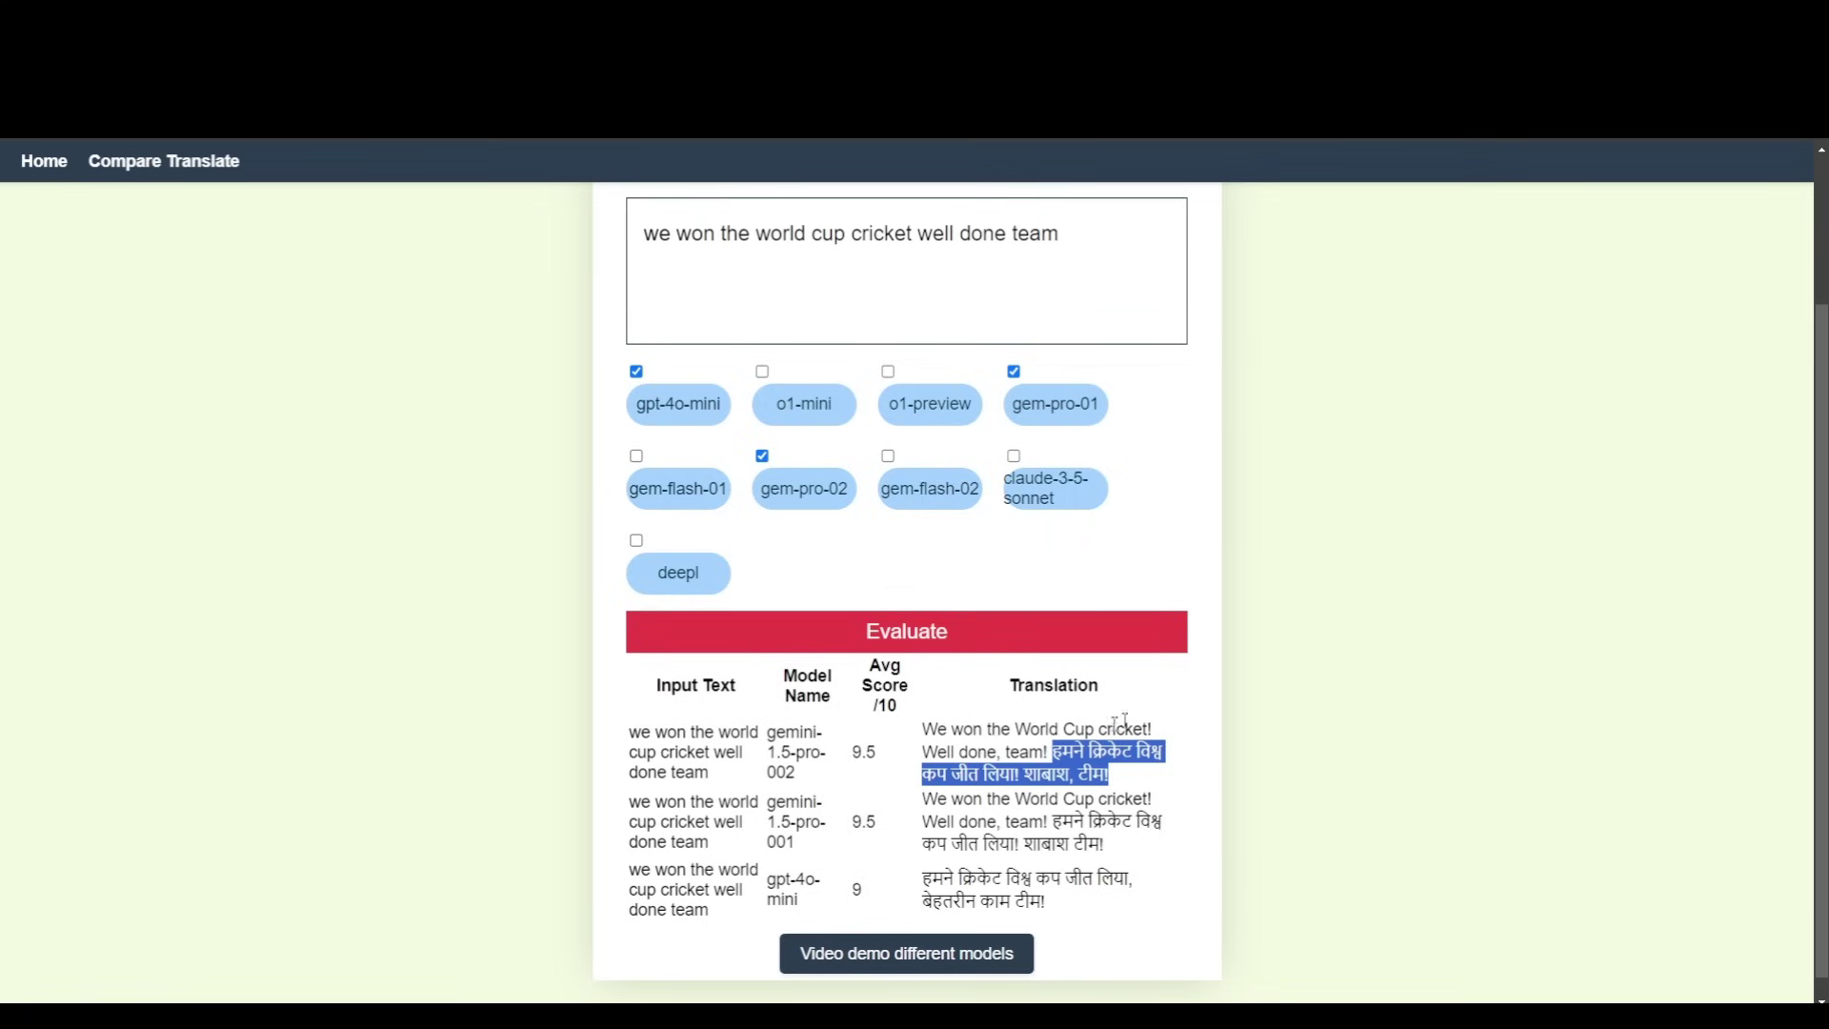
scroll(1091, 462, "up", 2)
left_click_drag(1095, 437, 519, 404)
Paste the Hindi cricket sentence, set Hindi to English, and evaluate
key("ctrl+v")
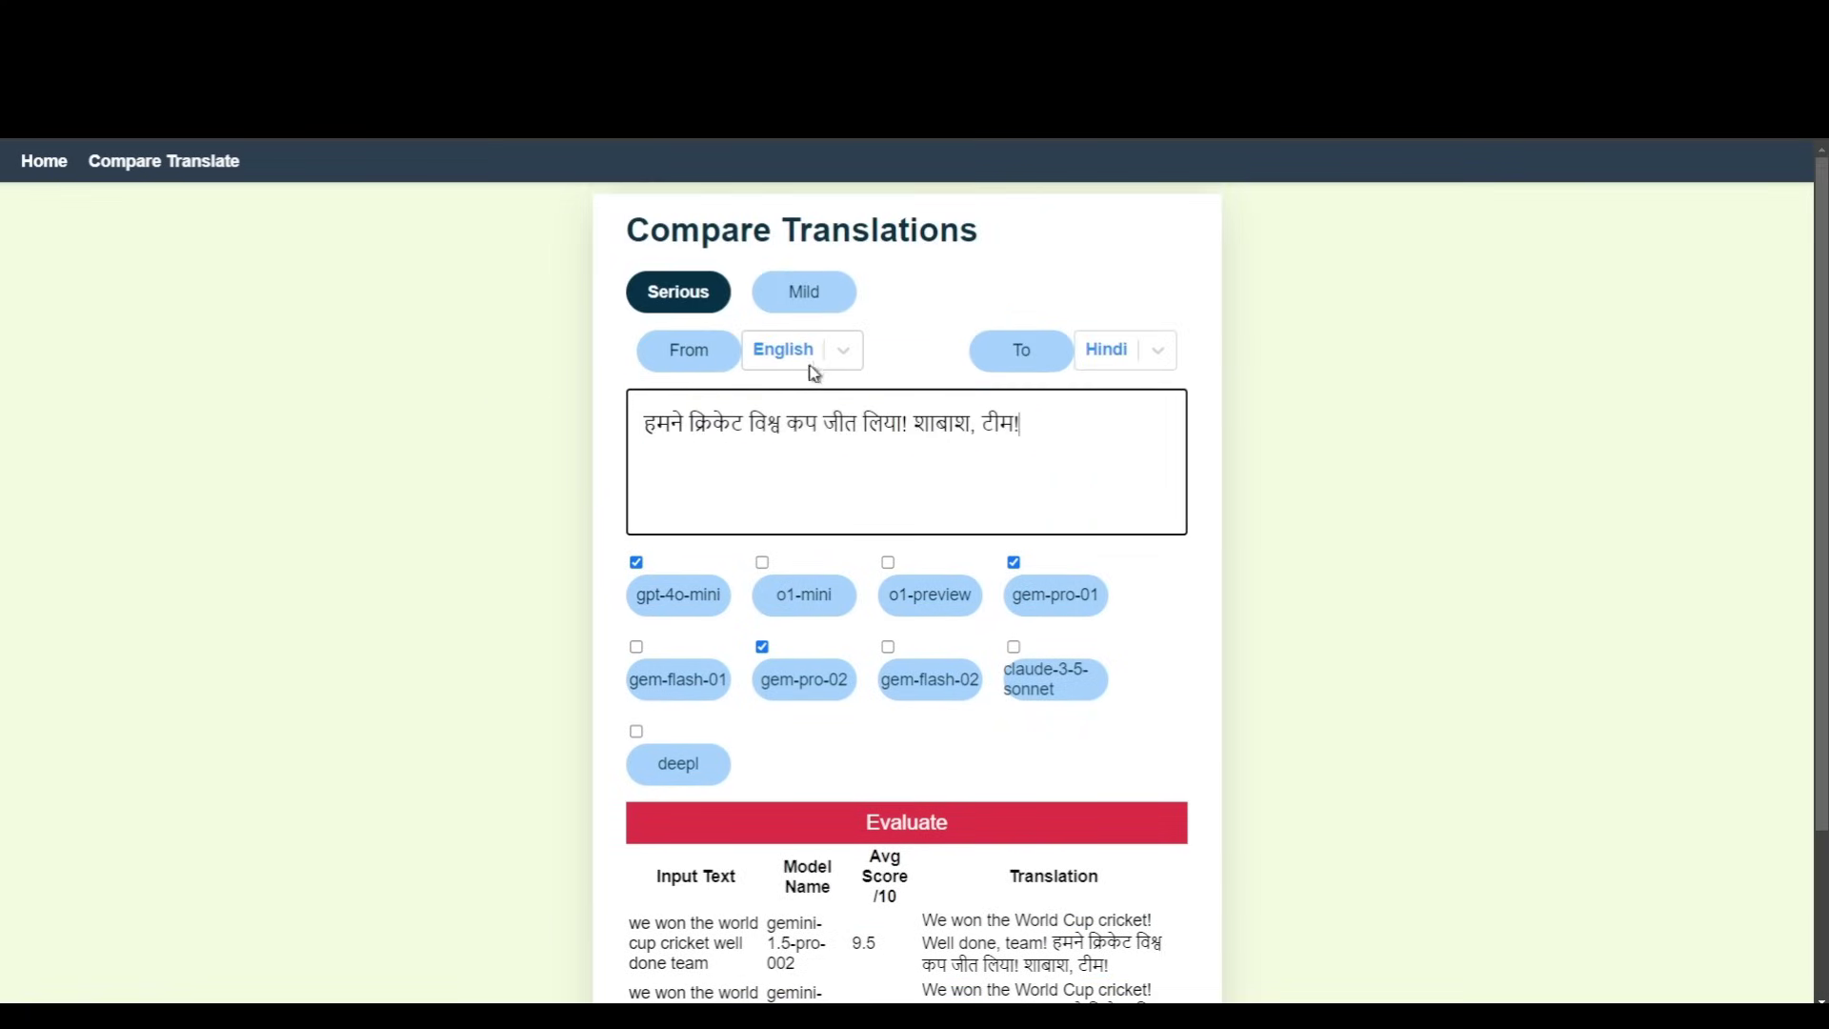
left_click(817, 360)
scroll(790, 580, "down", 1)
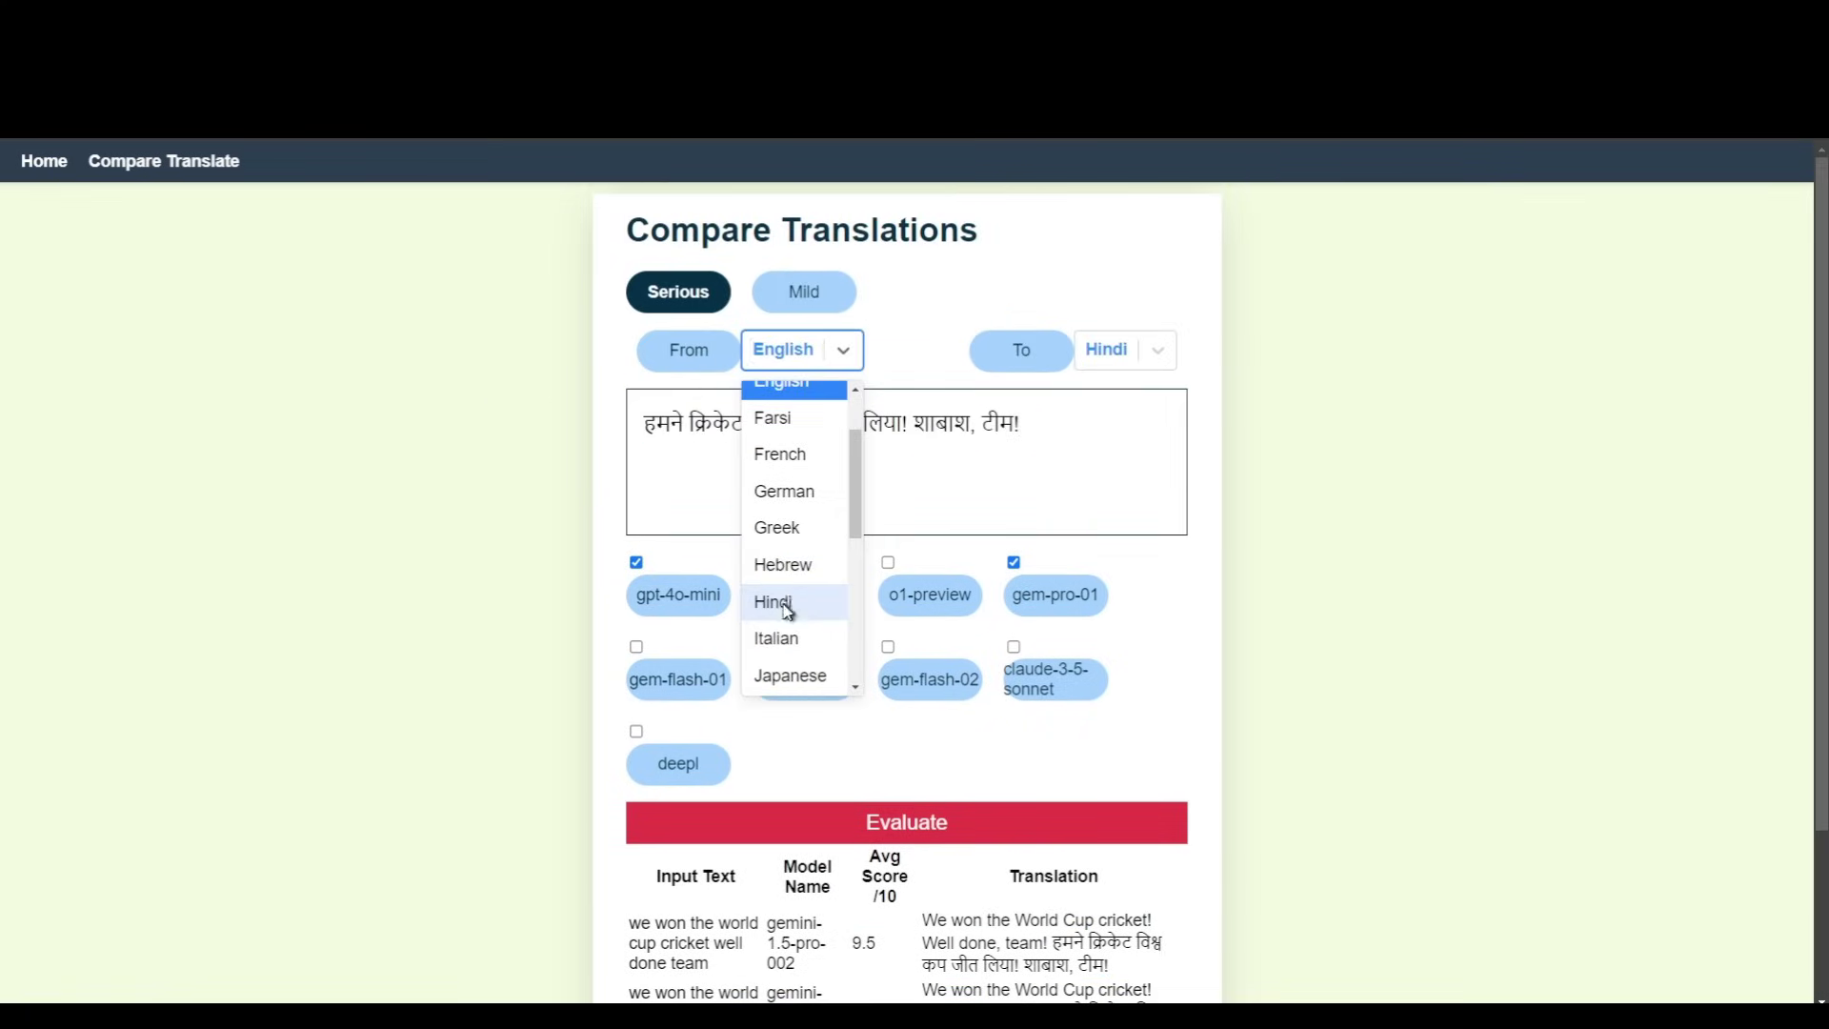
left_click(787, 613)
left_click(1121, 350)
left_click(1115, 482)
scroll(1115, 488, "down", 3)
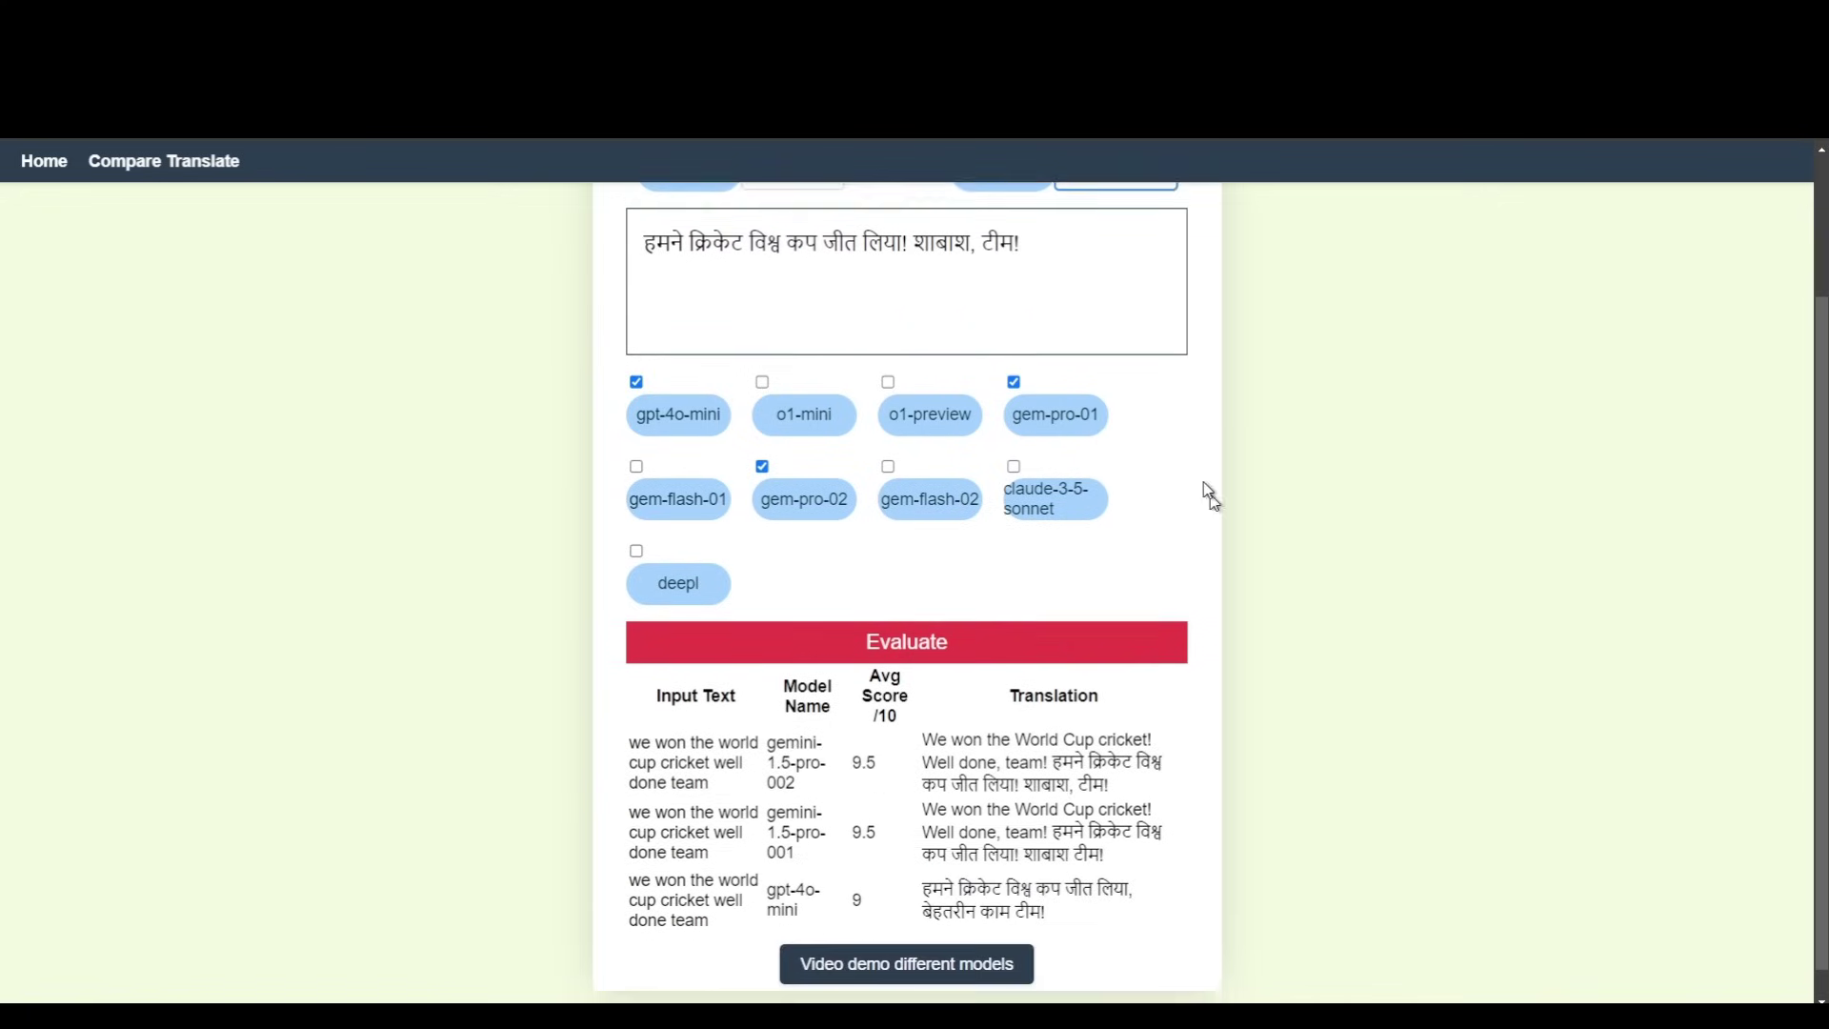
left_click(982, 633)
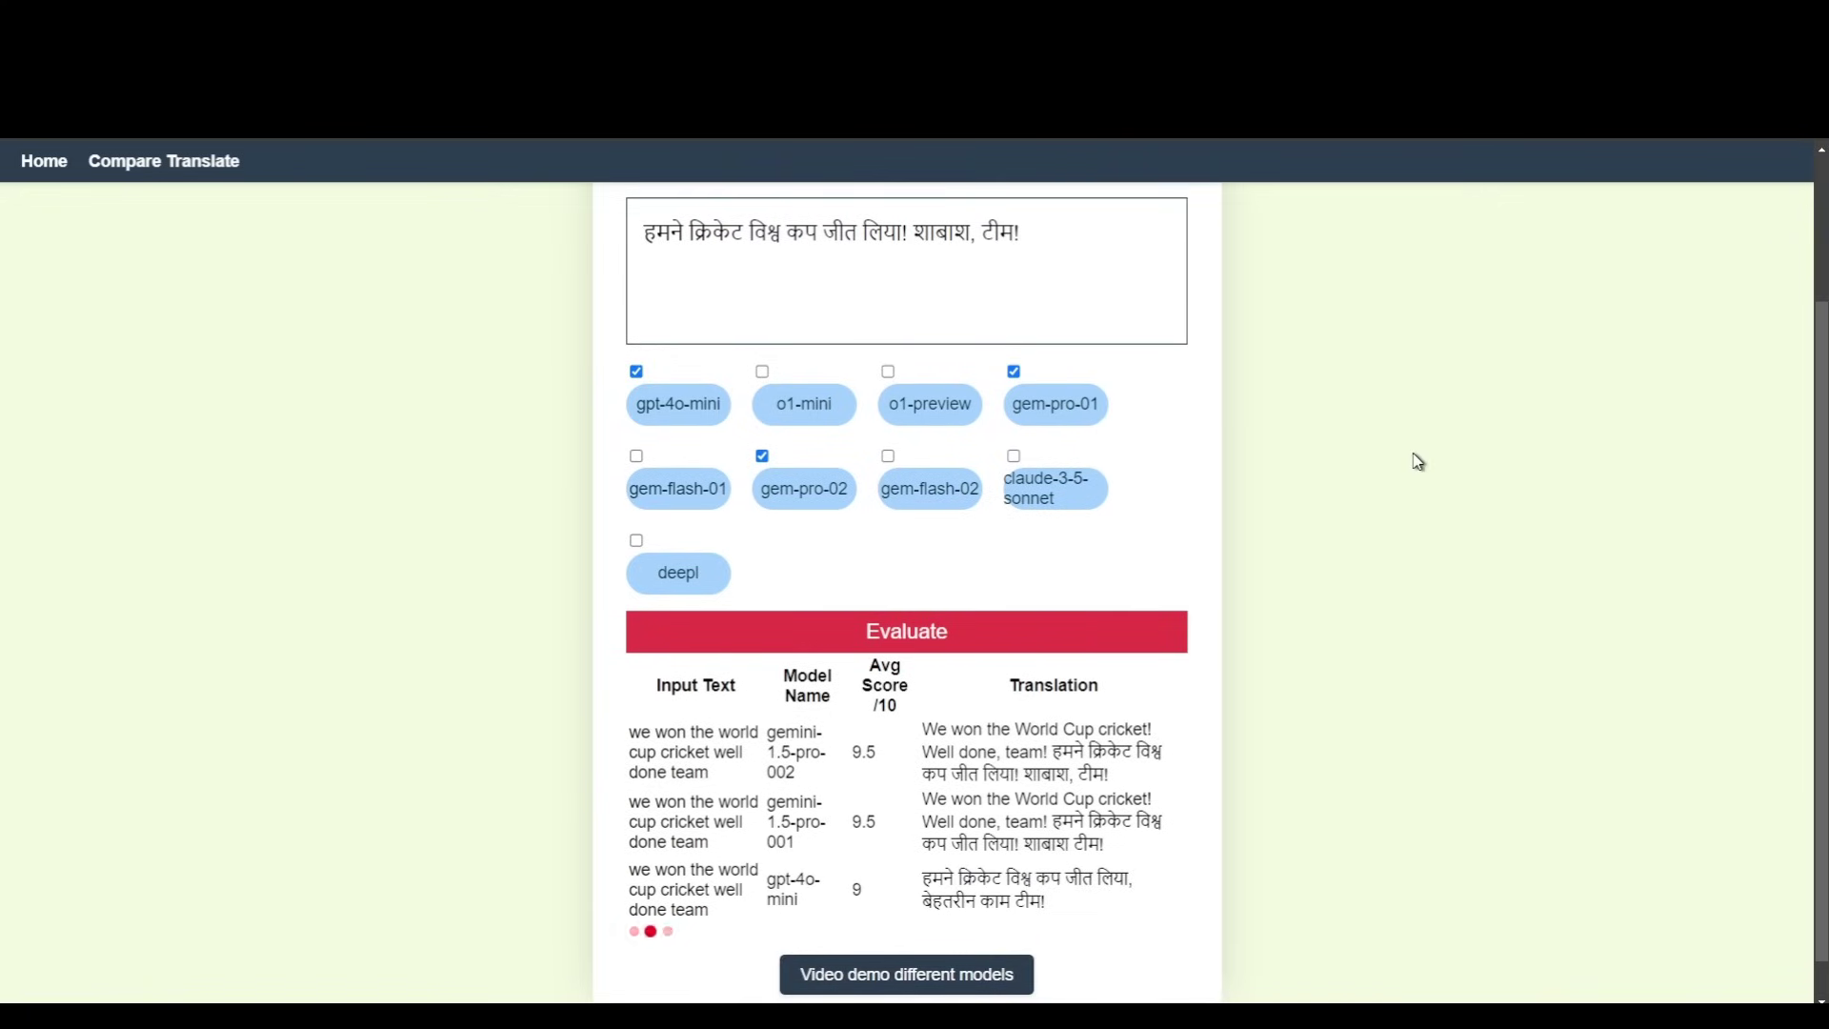
scroll(1416, 461, "down", 1)
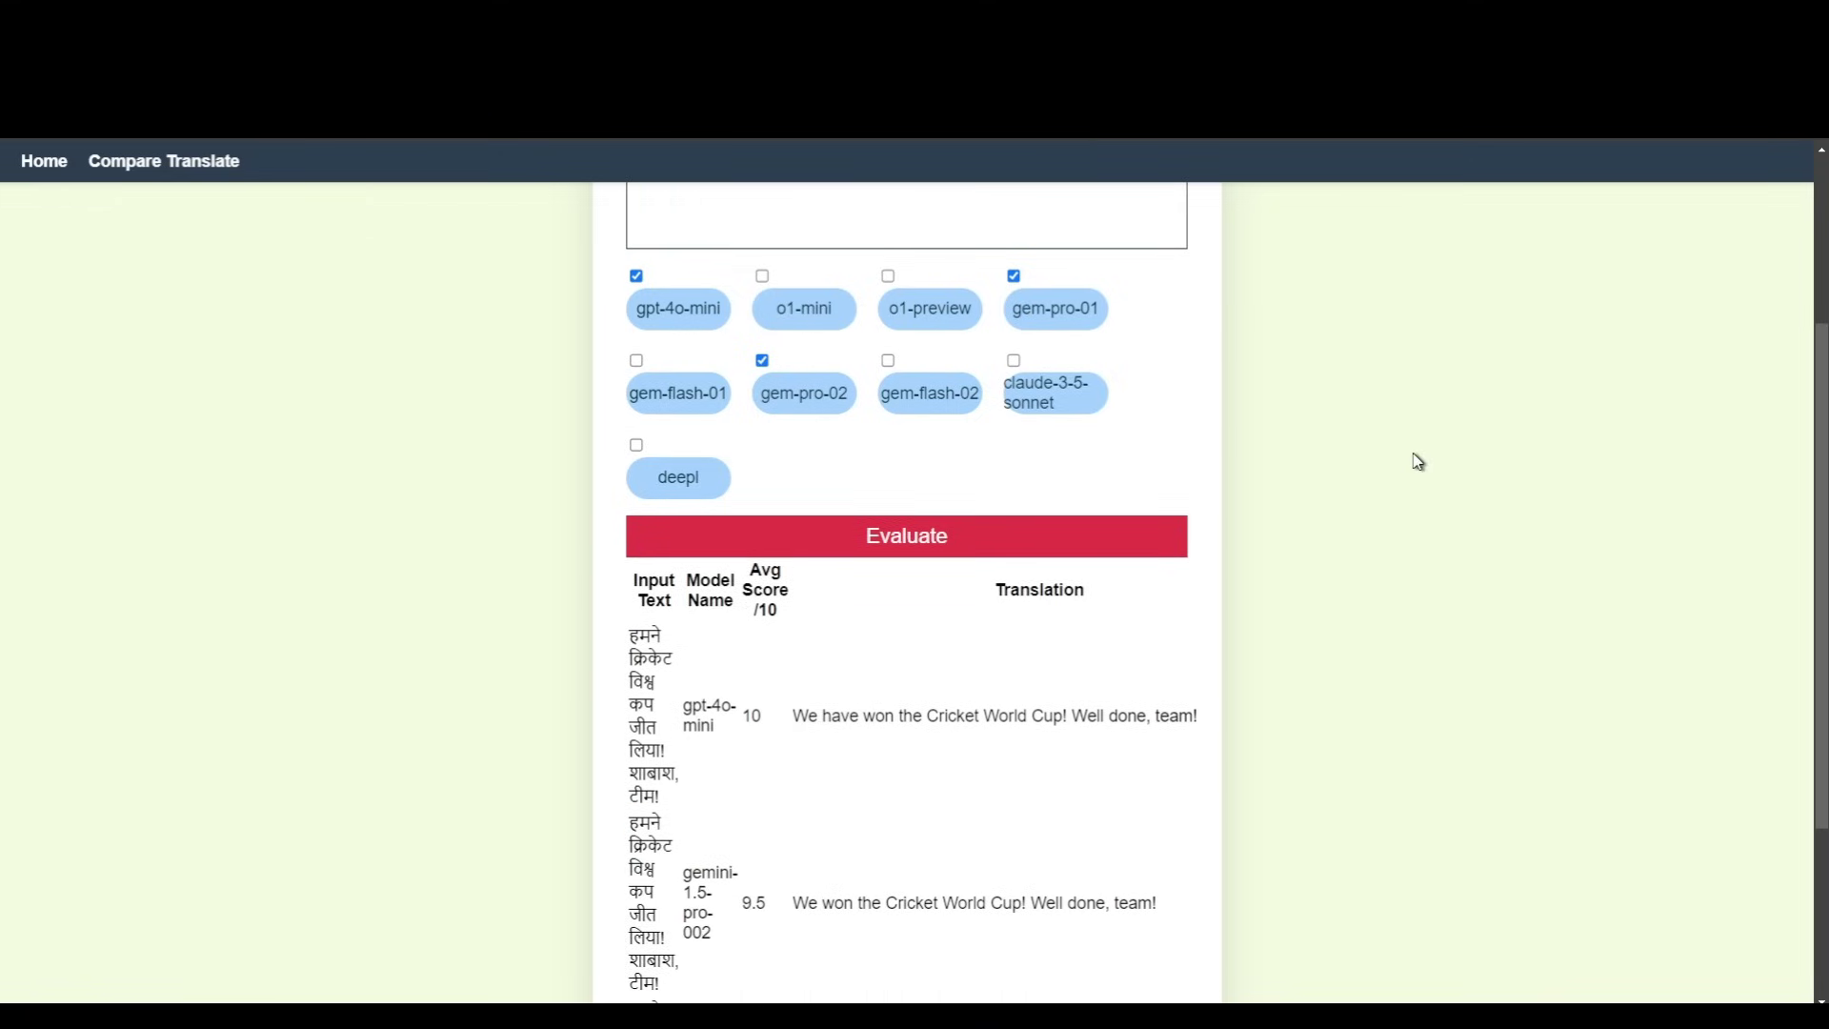
scroll(1415, 460, "down", 2)
scroll(1415, 461, "down", 1)
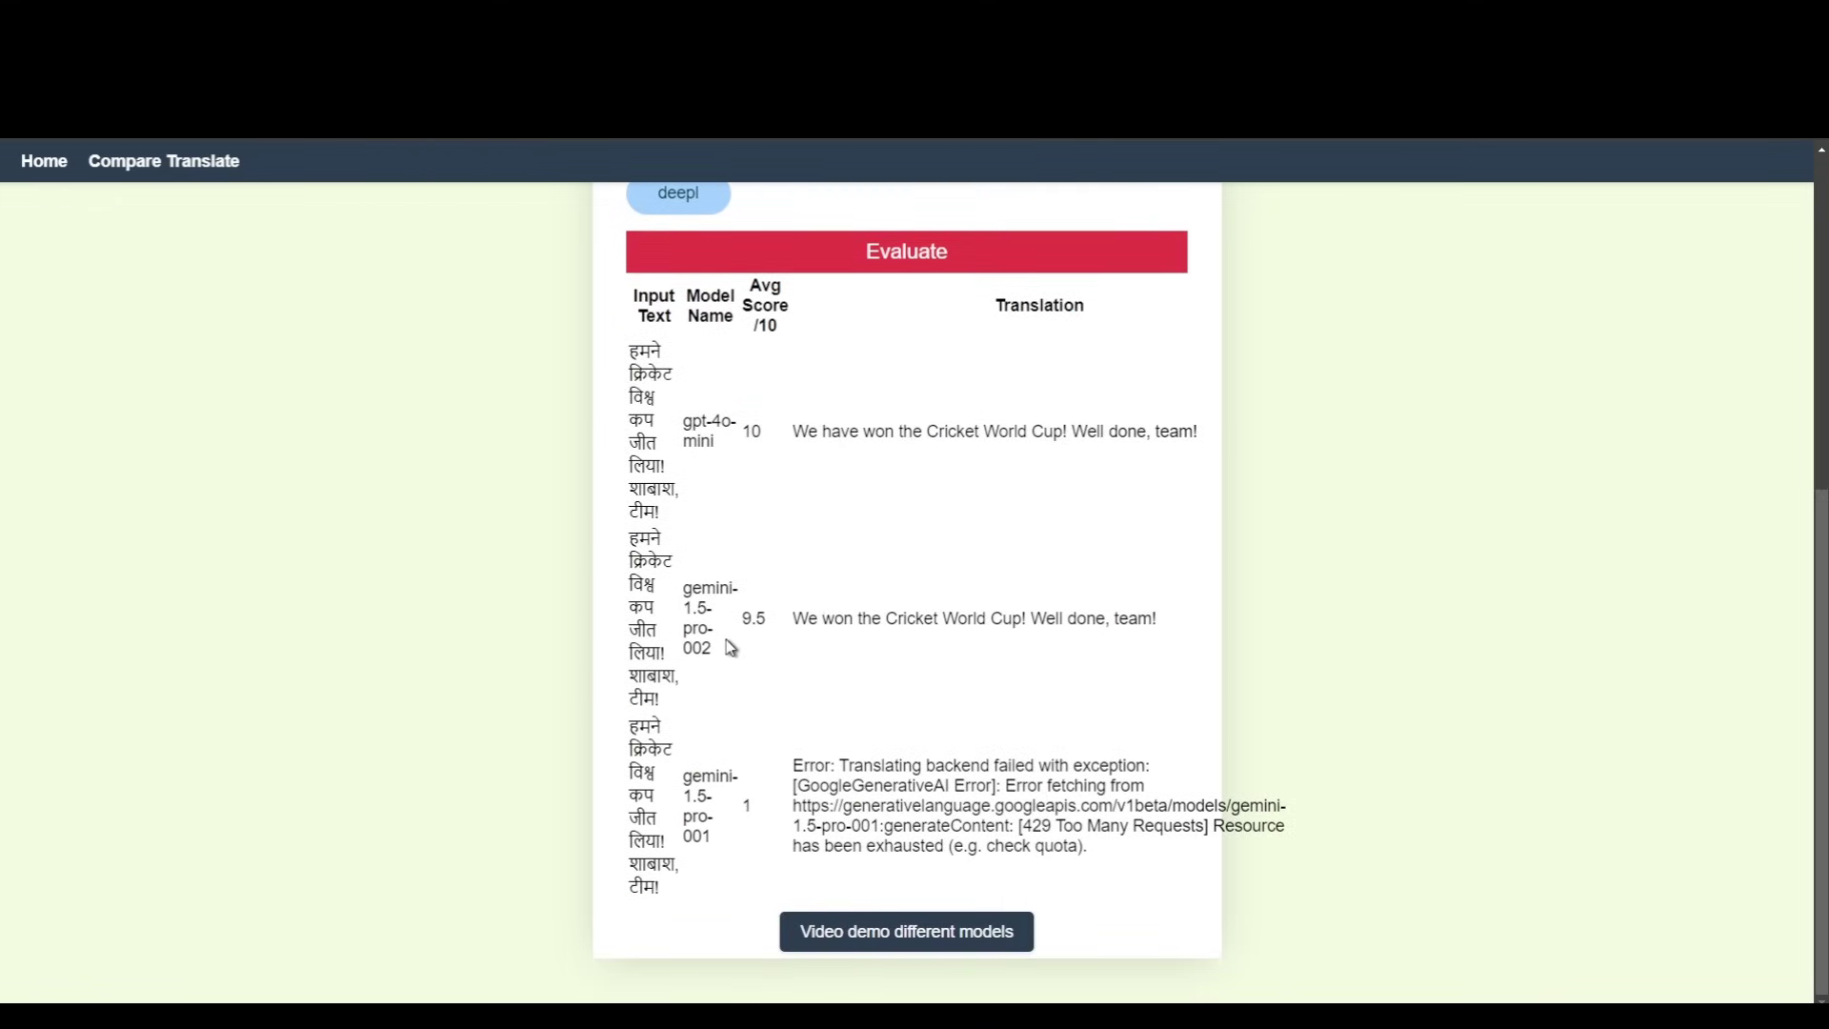
scroll(719, 636, "up", 1)
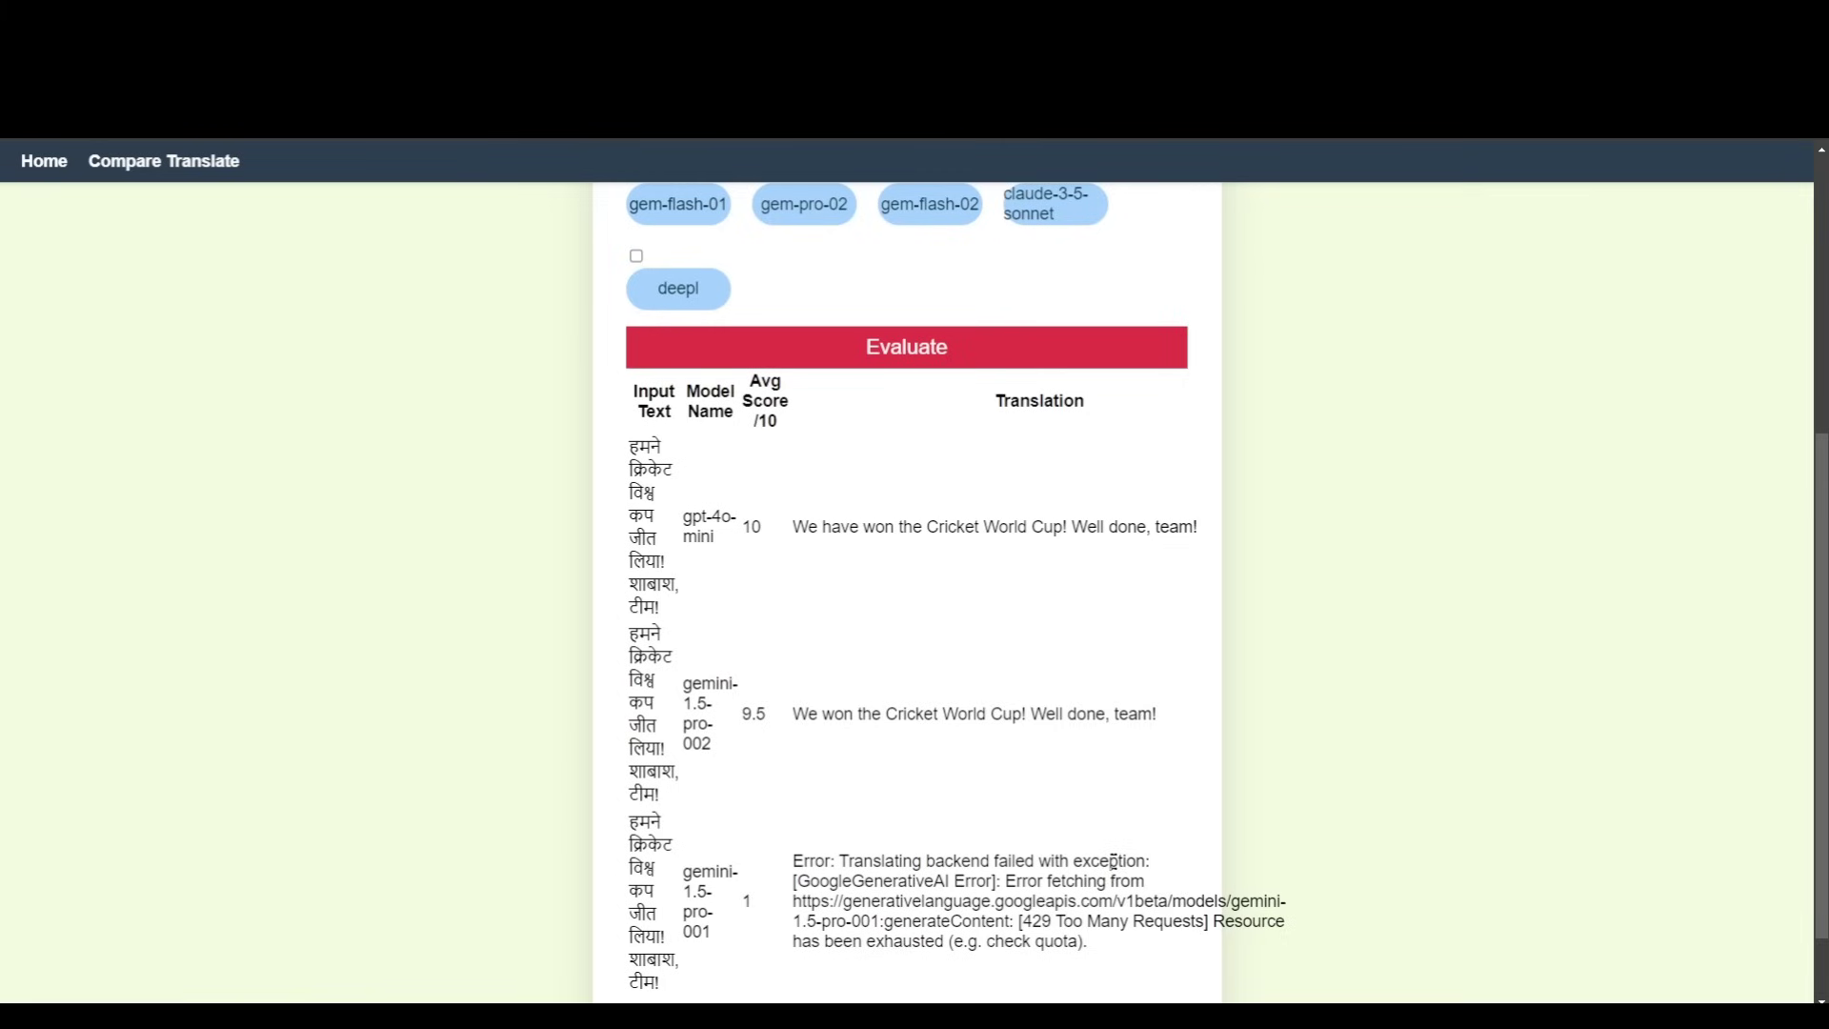
scroll(1114, 862, "up", 1)
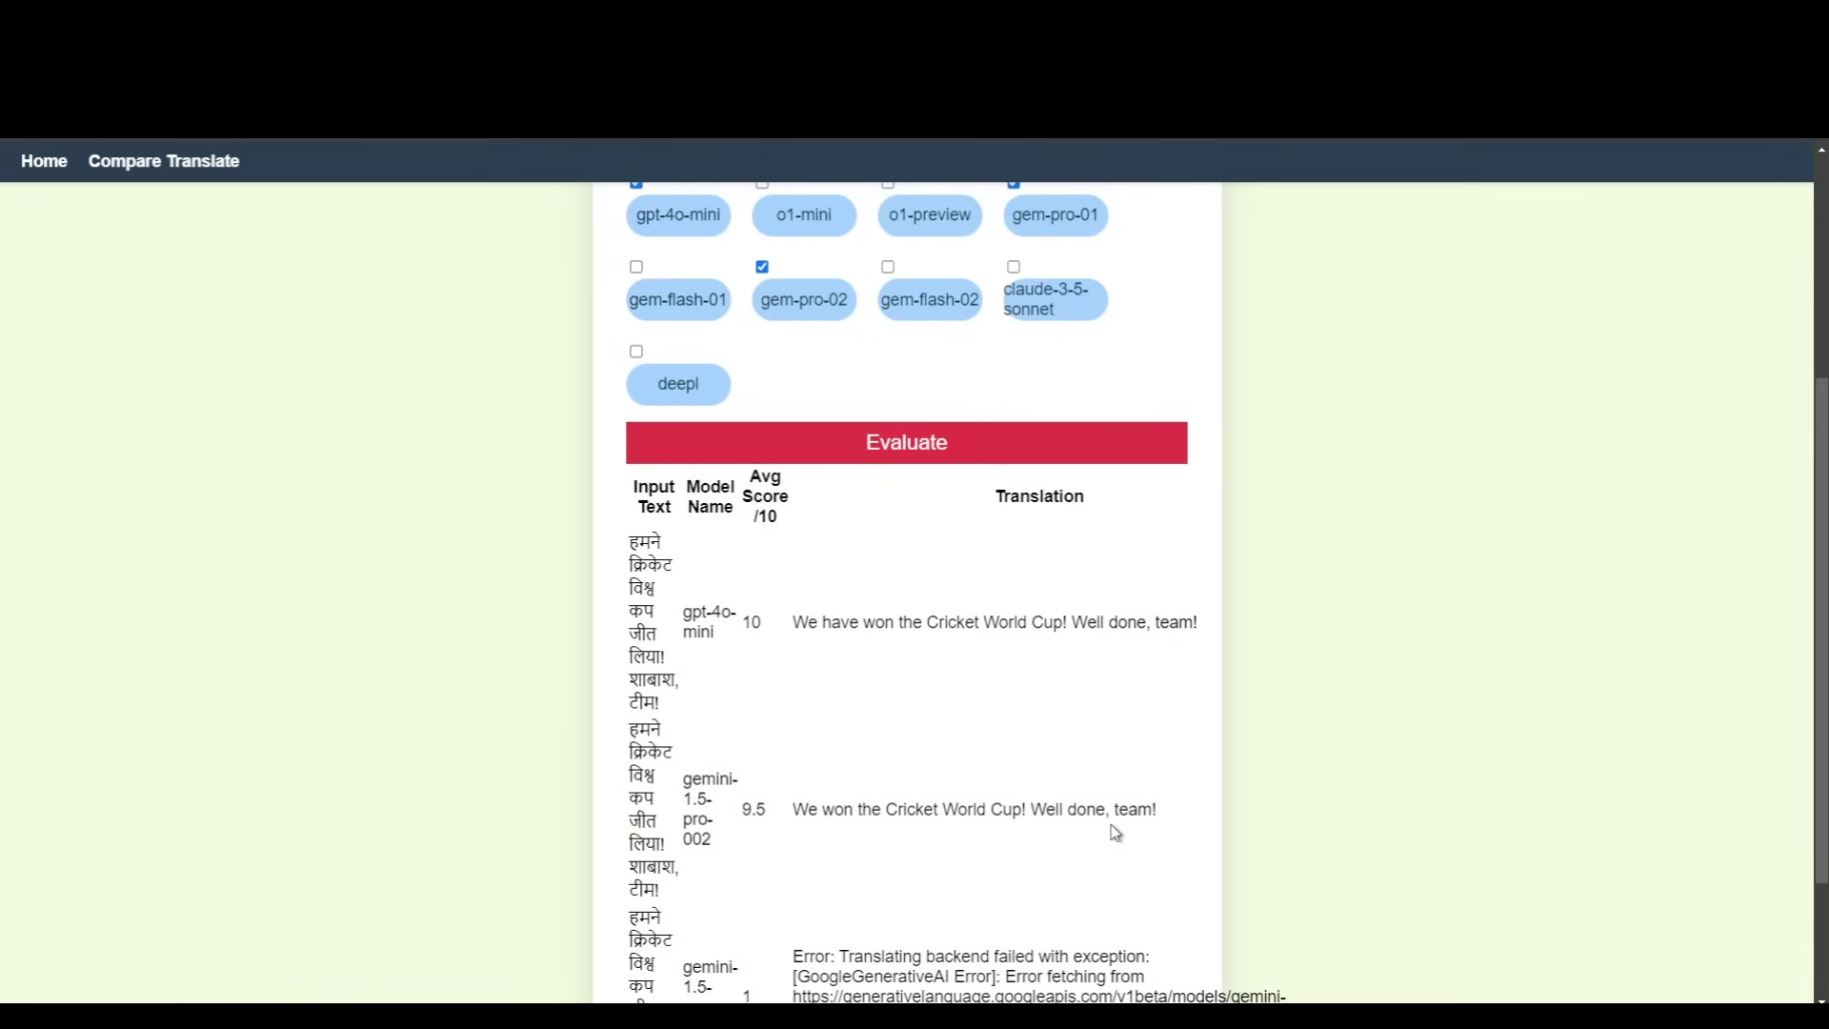
scroll(1113, 831, "up", 1)
scroll(1081, 858, "down", 1)
scroll(1082, 858, "up", 1)
scroll(1082, 853, "up", 1)
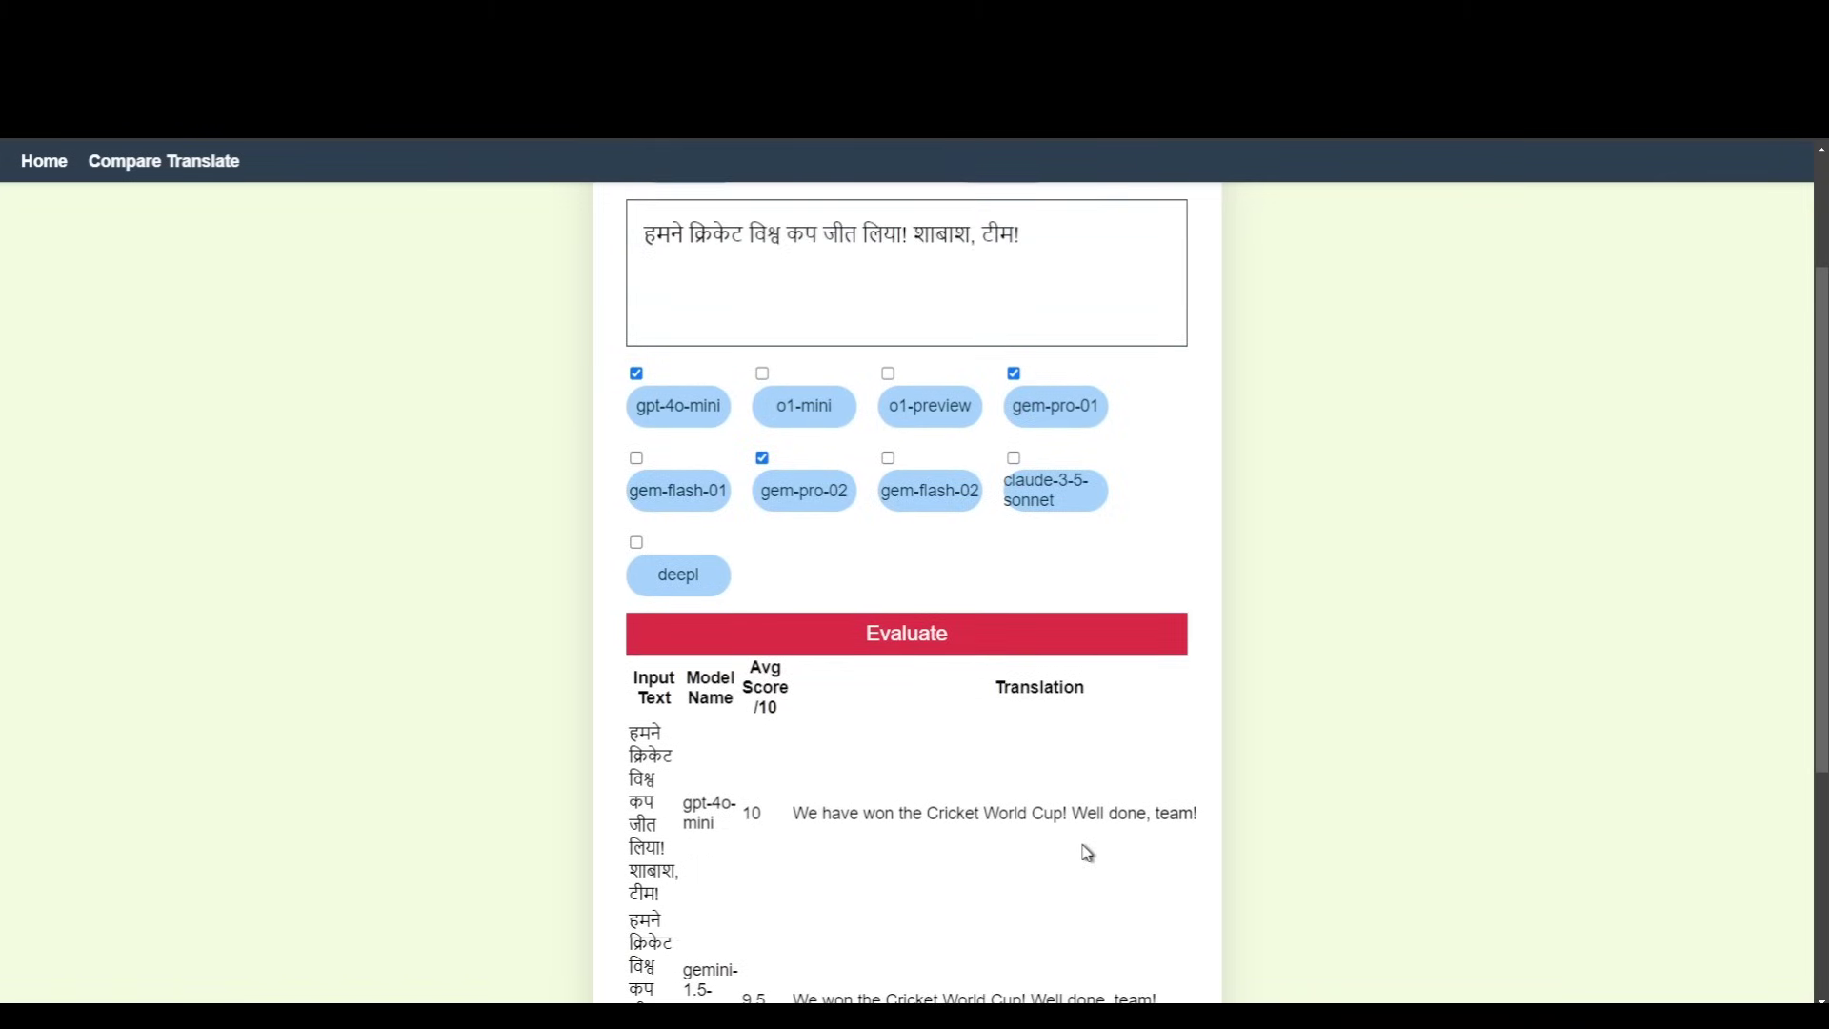